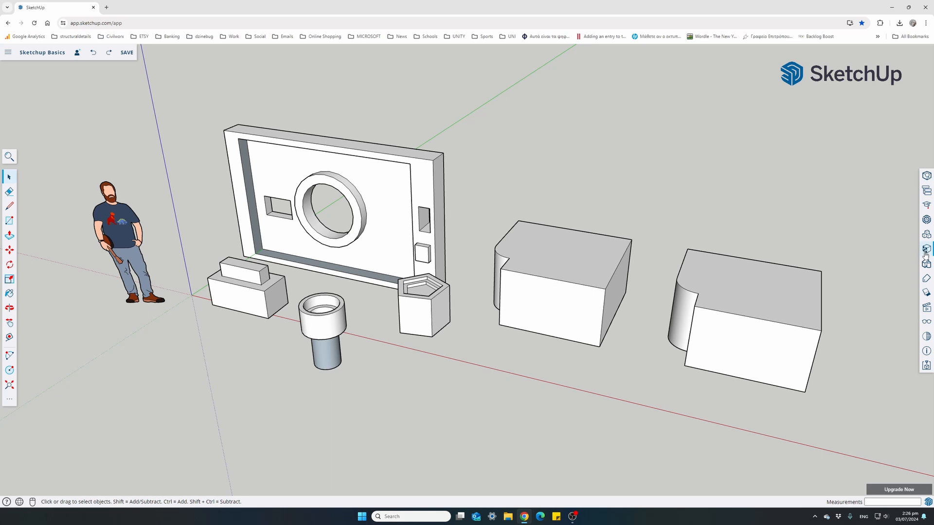
# Step: Open the materials library and look through the in-model swatches and the material categories, including Colors
pyautogui.click(925, 250)
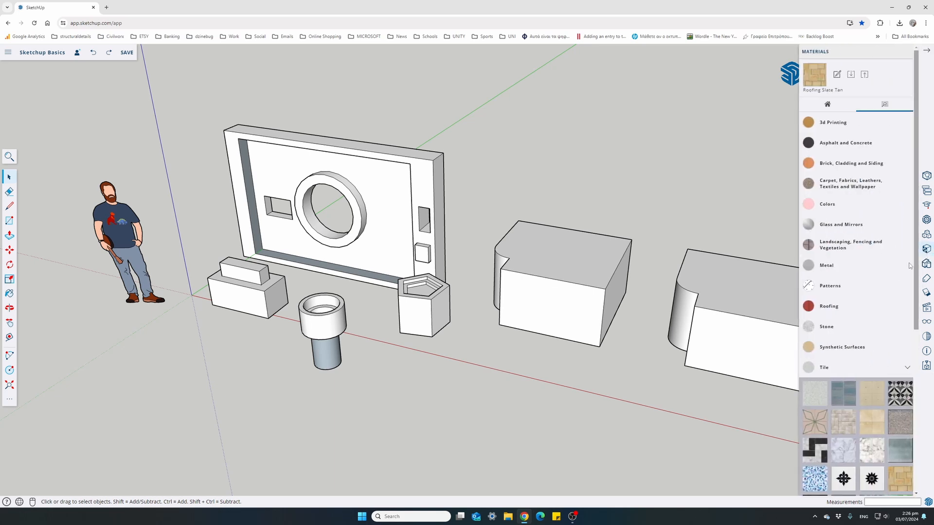
pyautogui.click(828, 106)
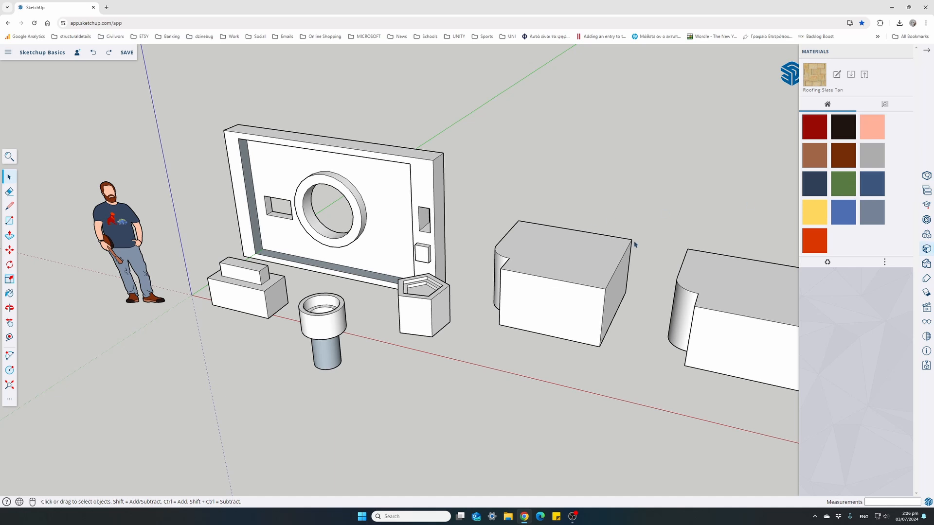
pyautogui.click(873, 110)
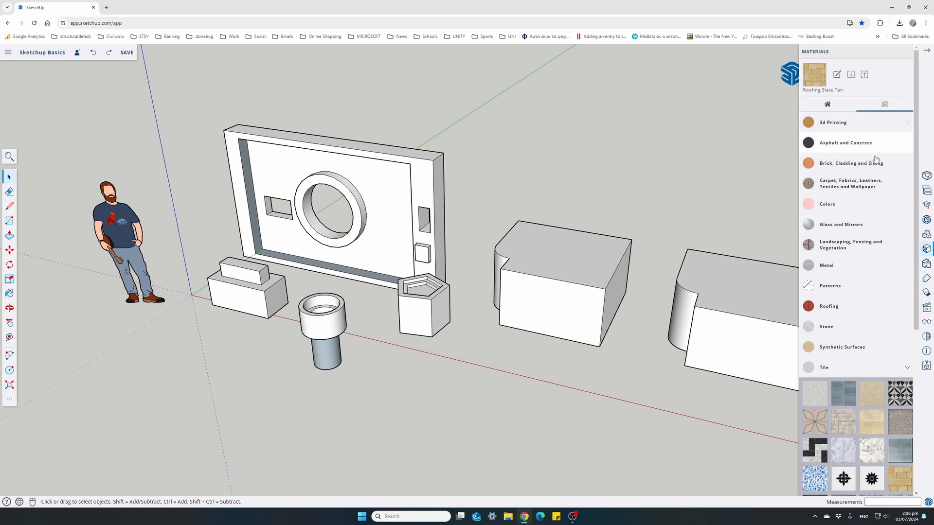
pyautogui.click(875, 368)
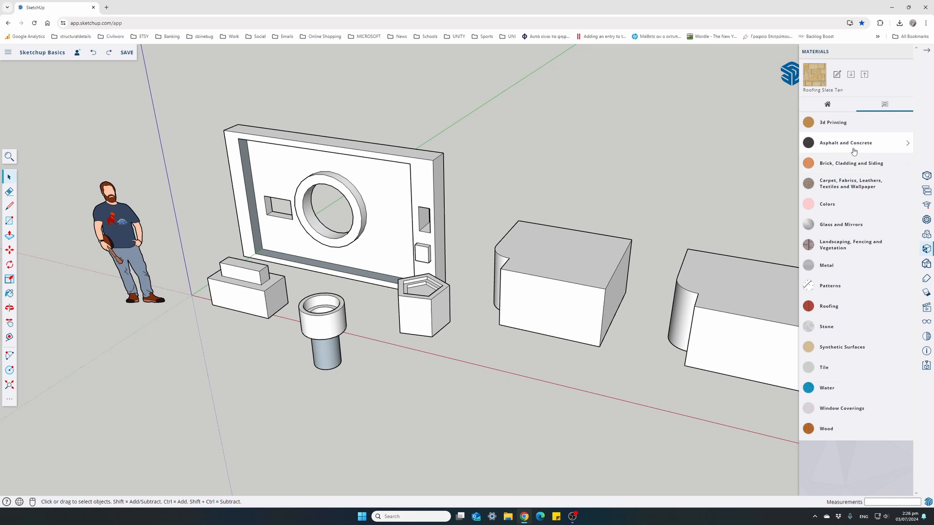
pyautogui.click(848, 204)
pyautogui.click(852, 205)
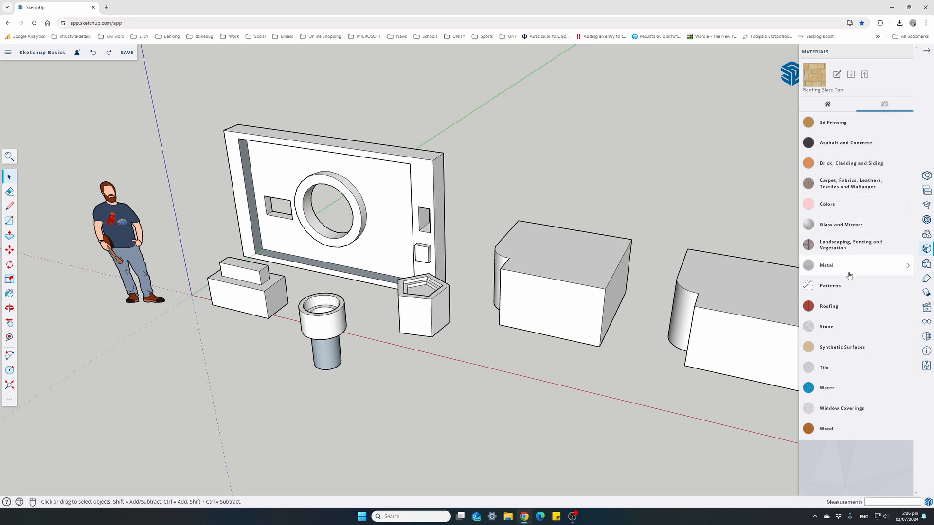
# Step: Paint the whole notched block nearest the pentagonal planter with the Stone Vein Gray material
pyautogui.click(847, 328)
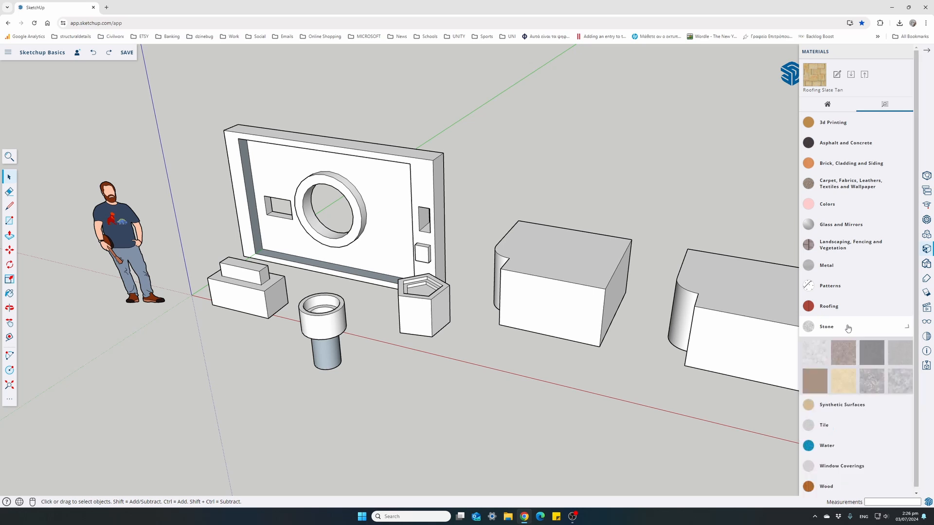
pyautogui.click(898, 388)
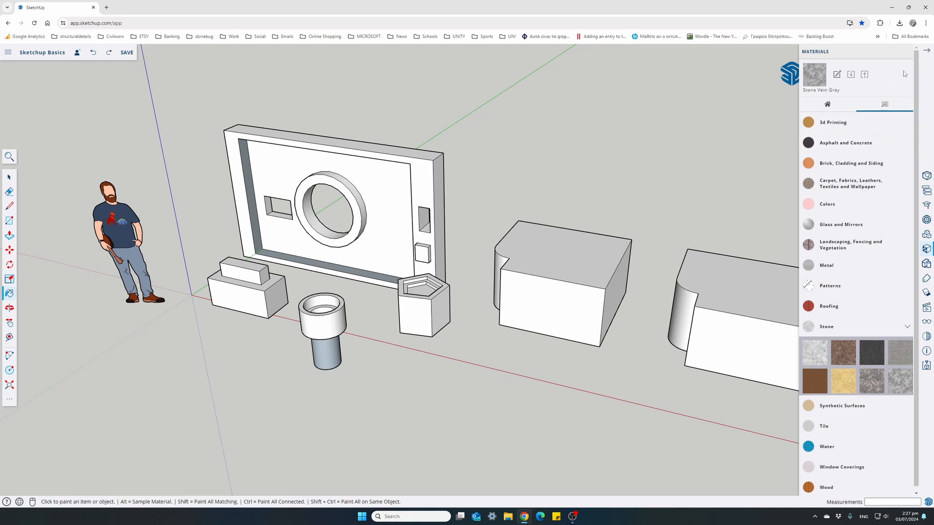
pyautogui.click(926, 52)
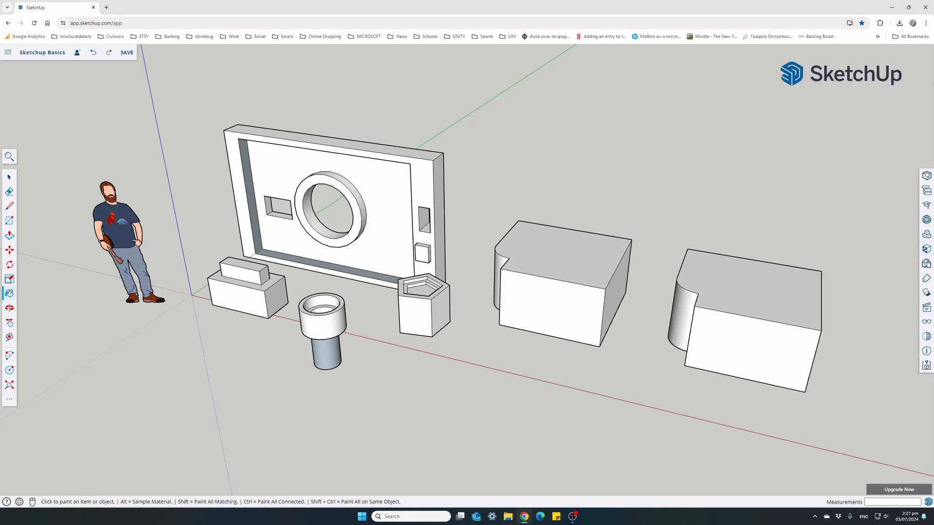
pyautogui.click(926, 250)
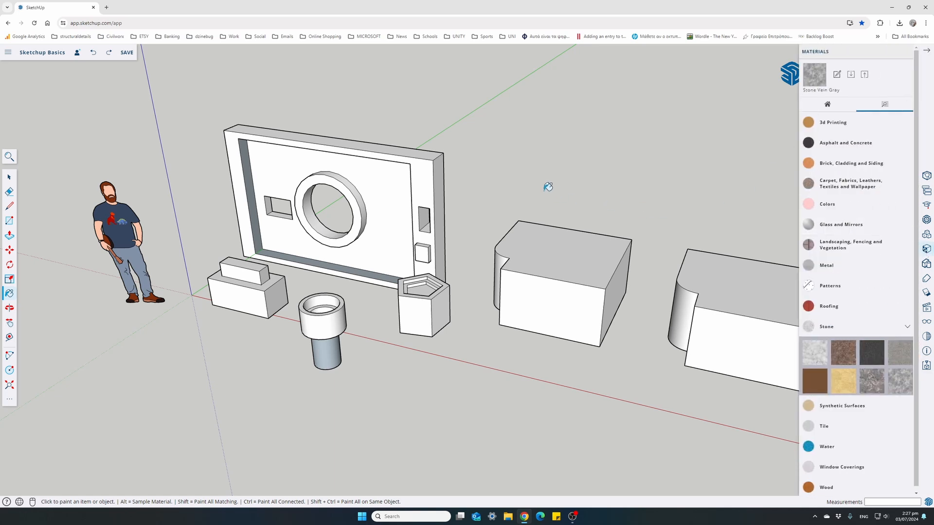
pyautogui.keyDown('shift'); pyautogui.moveTo(548, 187); pyautogui.dragTo(427, 165, button='middle'); pyautogui.keyUp('shift')
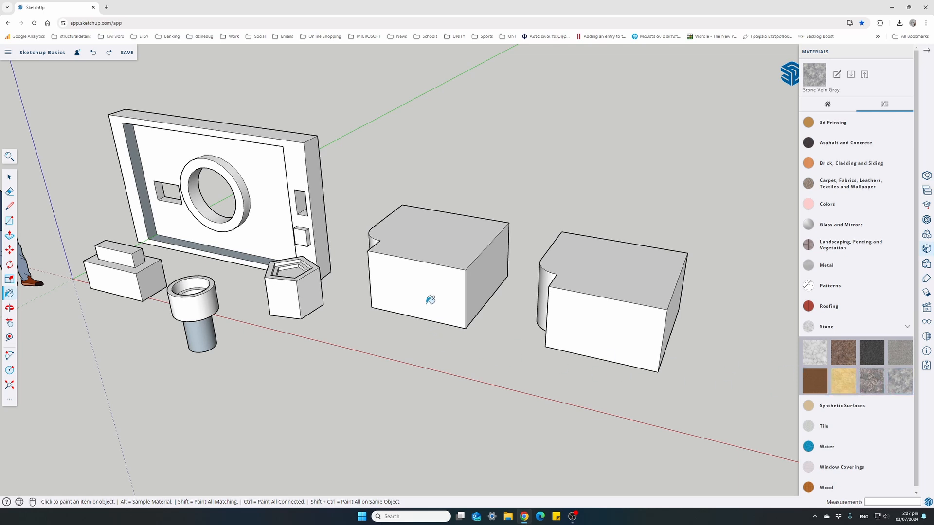
pyautogui.click(422, 244)
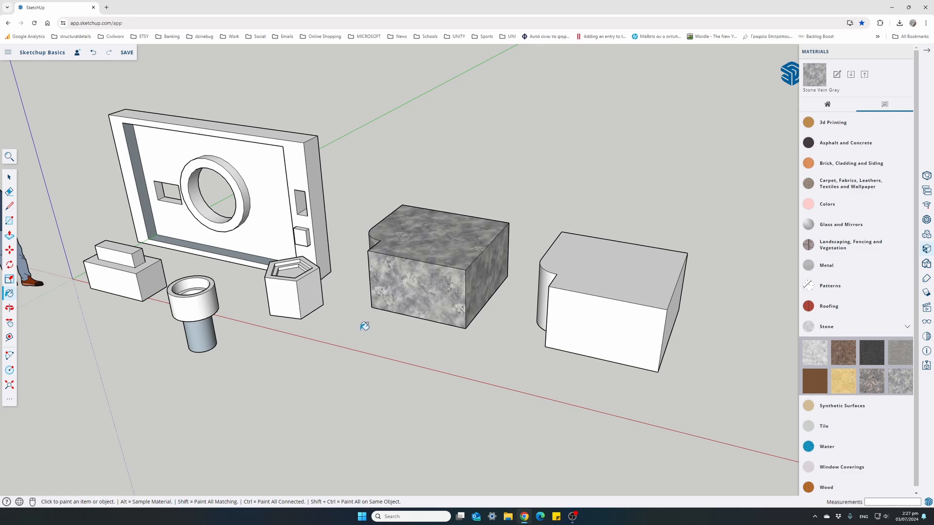
# Step: Paint the front, top and adjacent side faces of the second notched block with Stone Vein Gray
pyautogui.moveTo(365, 326)
pyautogui.mouseDown(button='middle')
pyautogui.moveTo(386, 277)
pyautogui.moveTo(488, 189)
pyautogui.moveTo(489, 117)
pyautogui.moveTo(474, 165)
pyautogui.moveTo(360, 323)
pyautogui.mouseUp(button='middle')
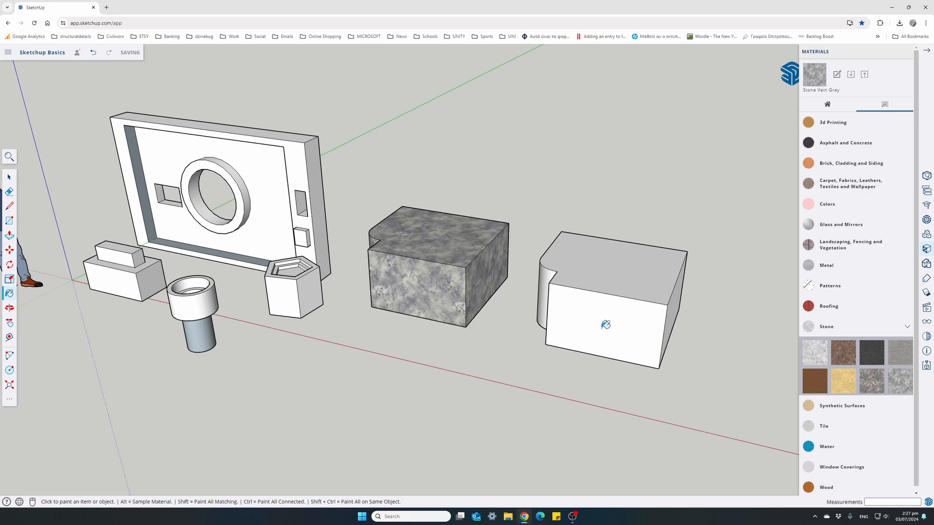
pyautogui.click(605, 324)
pyautogui.click(619, 258)
pyautogui.moveTo(604, 298)
pyautogui.mouseDown(button='middle')
pyautogui.moveTo(565, 314)
pyautogui.moveTo(641, 312)
pyautogui.mouseUp(button='middle')
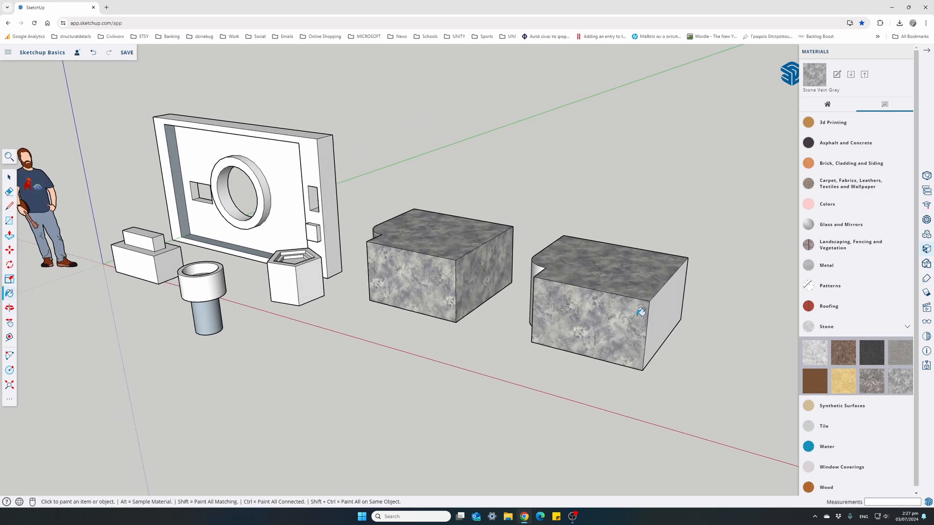
pyautogui.click(668, 312)
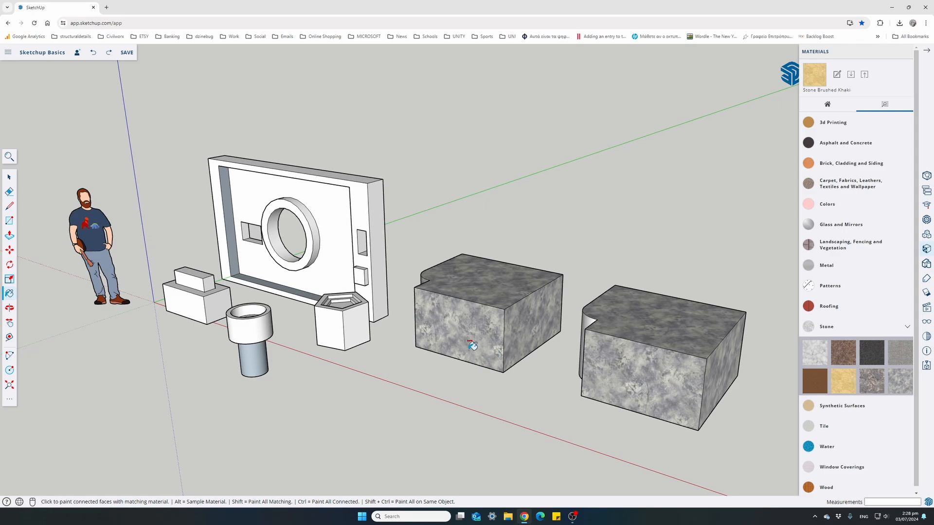
# Step: Paint the notch face, the curved face and the adjoining flat side of the second block with Stone Brushed Khaki
pyautogui.moveTo(472, 345)
pyautogui.mouseDown(button='middle')
pyautogui.moveTo(515, 388)
pyautogui.moveTo(621, 264)
pyautogui.moveTo(580, 109)
pyautogui.moveTo(537, 123)
pyautogui.moveTo(475, 356)
pyautogui.moveTo(621, 399)
pyautogui.moveTo(537, 380)
pyautogui.mouseUp(button='middle')
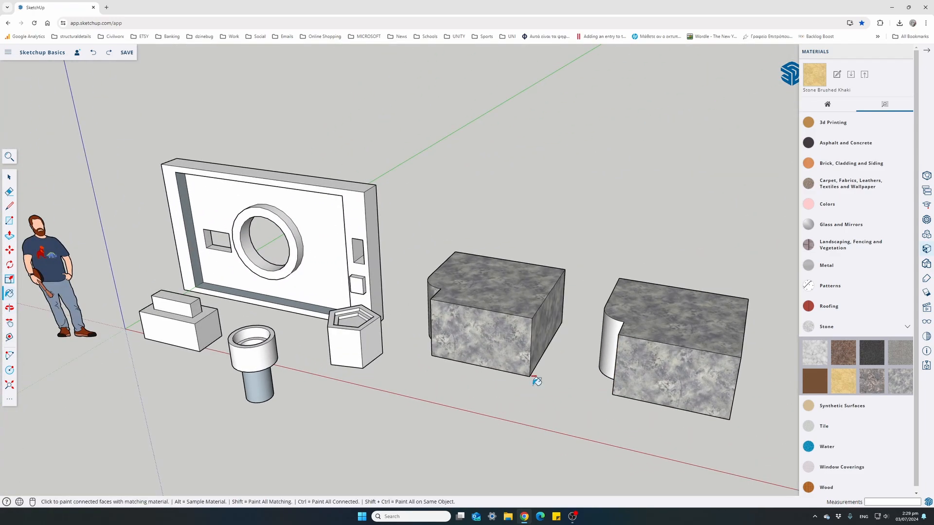
pyautogui.moveTo(481, 369)
pyautogui.mouseDown(button='middle')
pyautogui.moveTo(594, 396)
pyautogui.moveTo(674, 371)
pyautogui.mouseUp(button='middle')
pyautogui.moveTo(625, 350); pyautogui.dragTo(683, 369, button='middle')
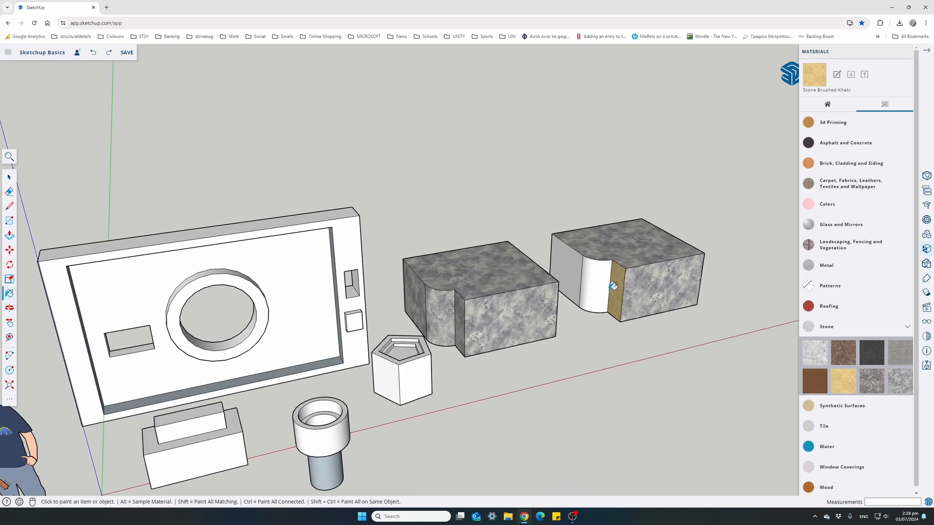
pyautogui.click(598, 280)
pyautogui.click(572, 270)
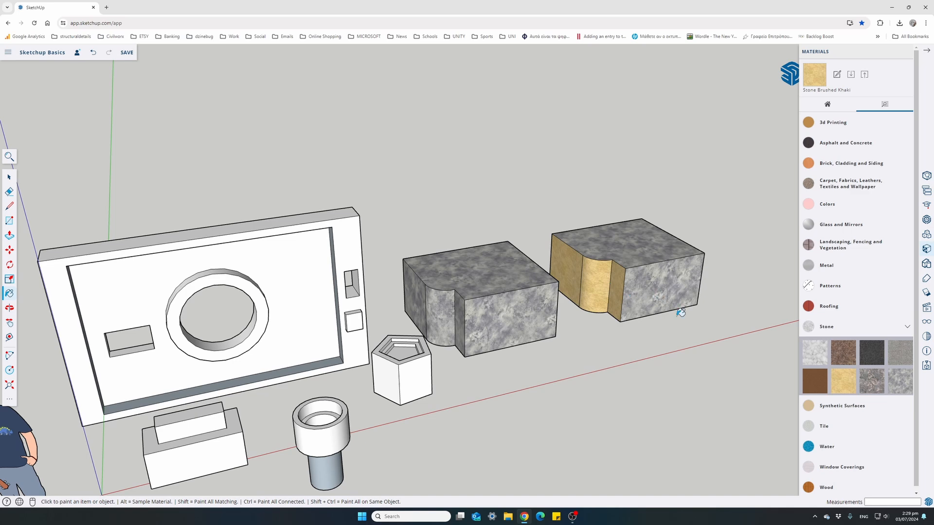
# Step: Paint the underside and the rear face of the second block with Carrera Marble
pyautogui.click(818, 358)
pyautogui.moveTo(683, 327)
pyautogui.mouseDown(button='middle')
pyautogui.moveTo(611, 233)
pyautogui.moveTo(525, 194)
pyautogui.mouseUp(button='middle')
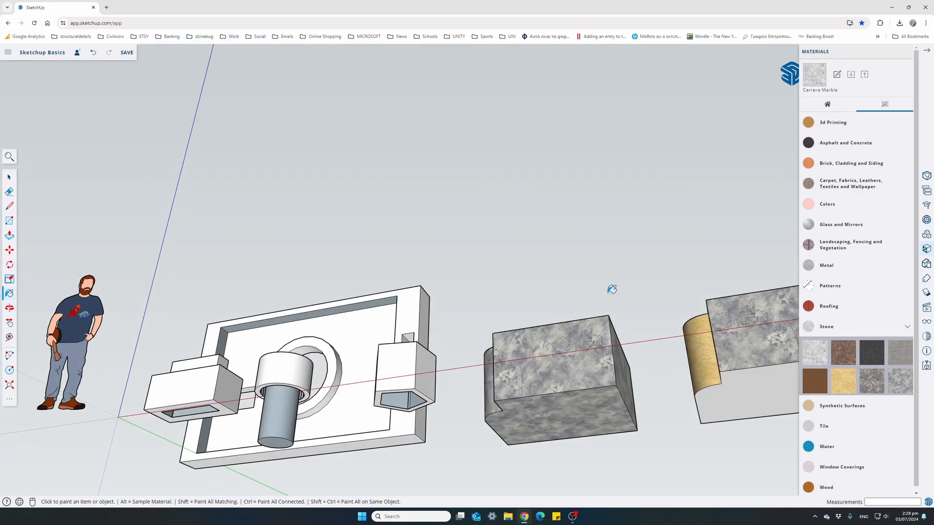
pyautogui.click(741, 387)
pyautogui.scroll(-3, 629, 271)
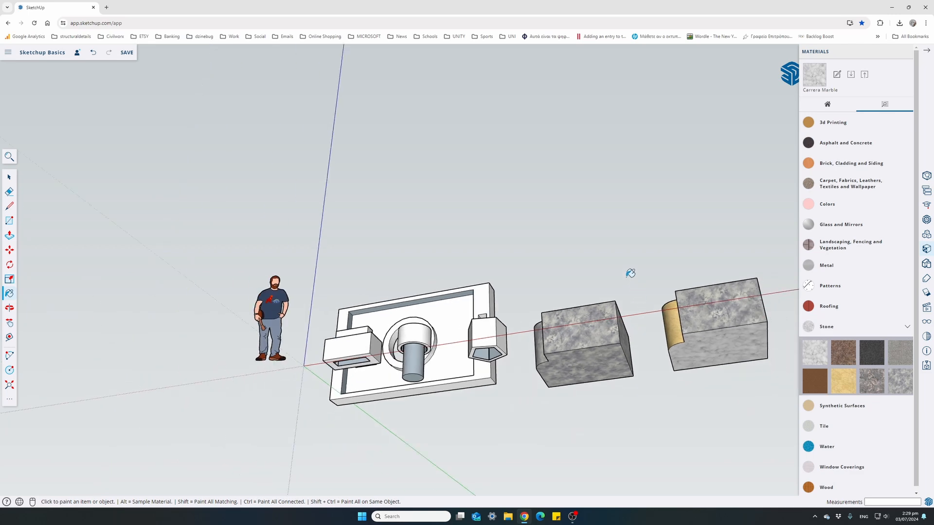
pyautogui.moveTo(629, 271)
pyautogui.mouseDown(button='middle')
pyautogui.moveTo(558, 425)
pyautogui.moveTo(515, 388)
pyautogui.moveTo(248, 344)
pyautogui.moveTo(202, 361)
pyautogui.mouseUp(button='middle')
pyautogui.click(367, 388)
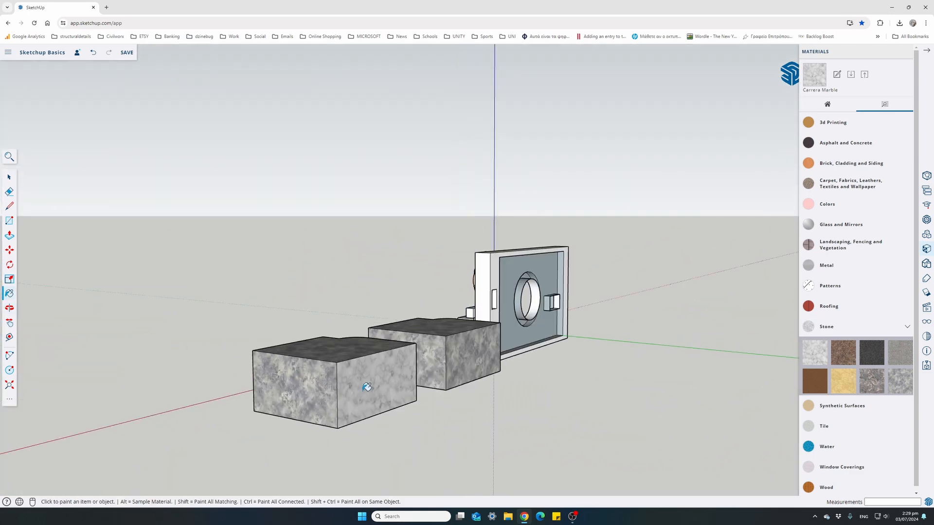
# Step: Paint the recessed floor of the pentagonal planter with Grass Dark Green from the Landscaping, Fencing and Vegetation materials
pyautogui.moveTo(321, 352); pyautogui.dragTo(691, 448, button='middle')
pyautogui.scroll(6, 530, 335)
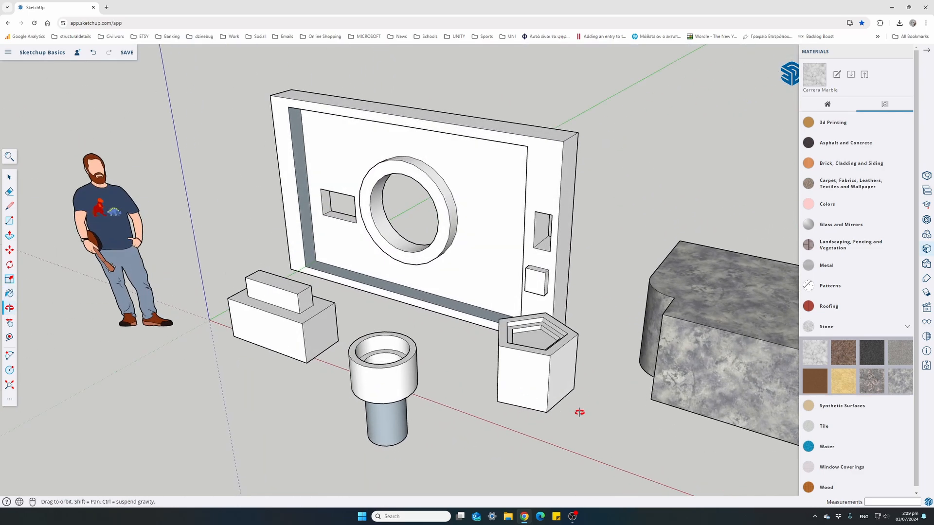
pyautogui.scroll(5, 564, 347)
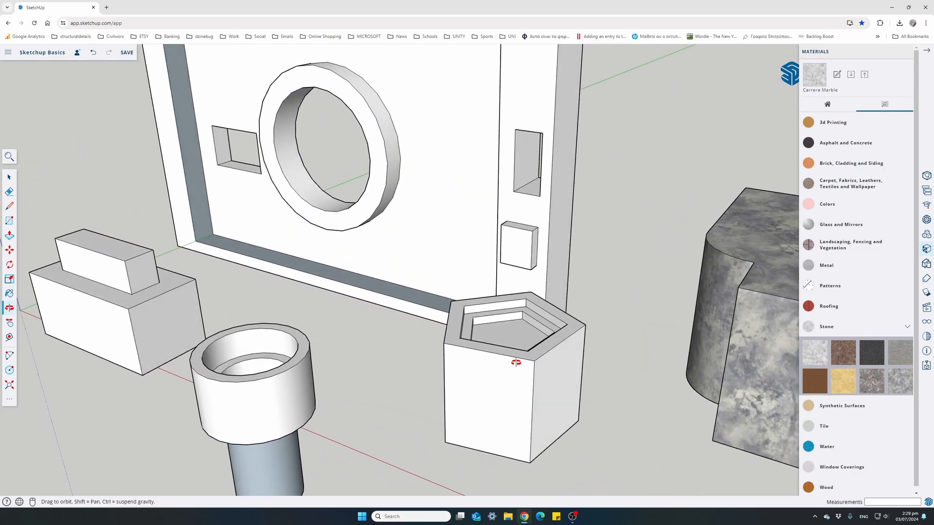
pyautogui.click(906, 327)
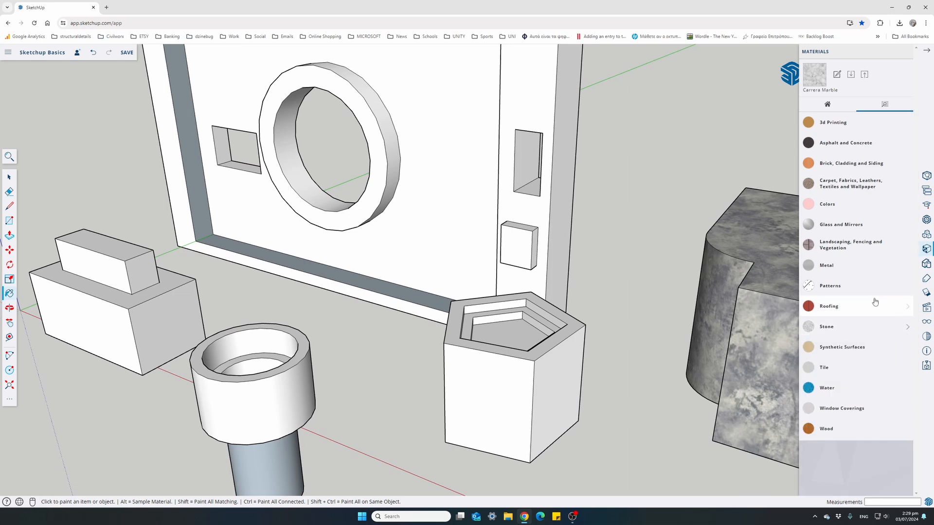
pyautogui.click(858, 252)
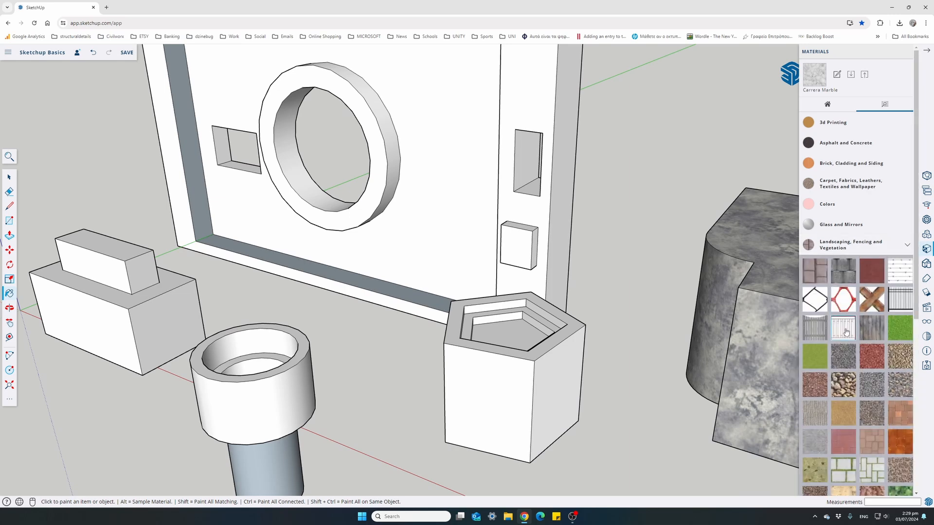
pyautogui.click(897, 331)
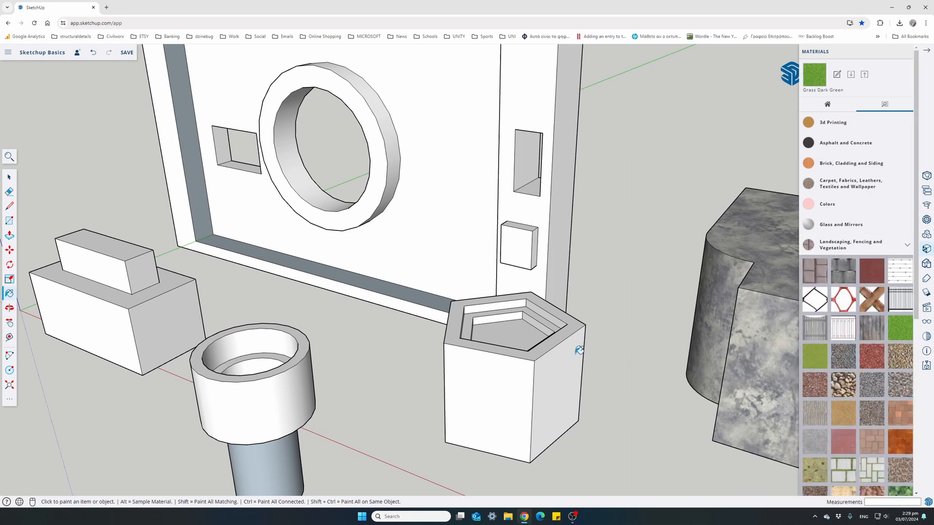
pyautogui.scroll(4, 521, 329)
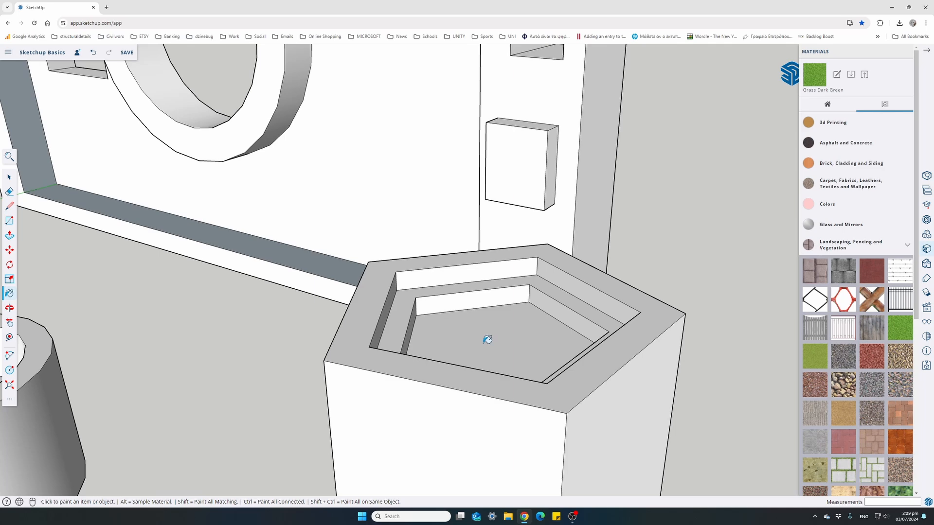
pyautogui.click(487, 339)
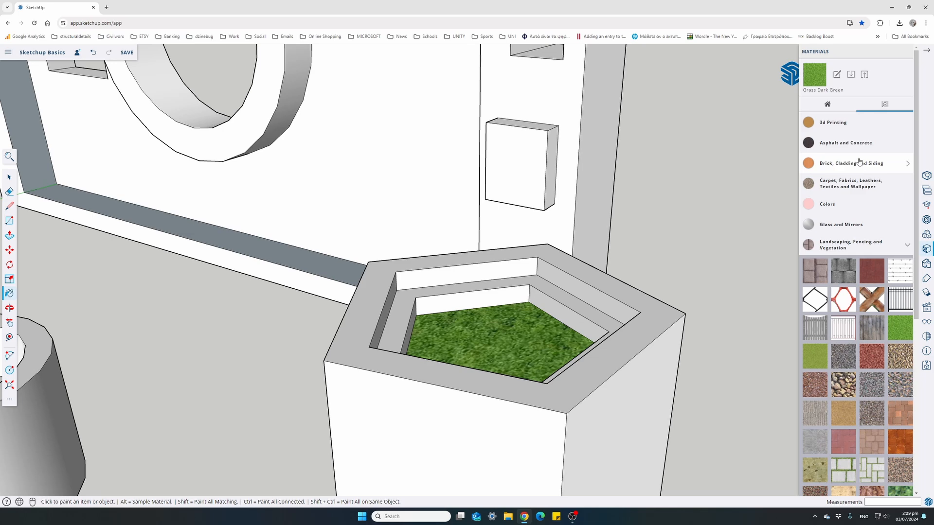
# Step: Paint the planter's inner ledge and the visible lower inner walls around the grass with Polished Concrete New
pyautogui.click(849, 142)
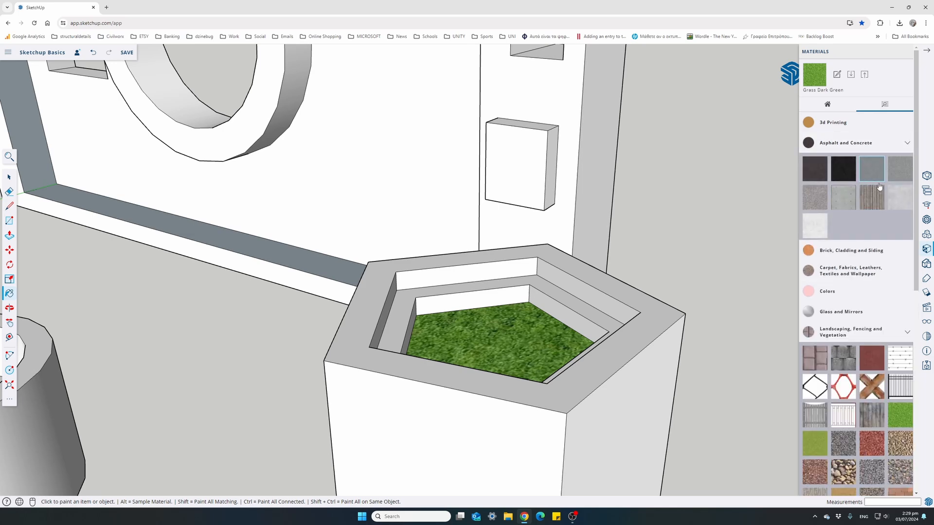
pyautogui.click(898, 207)
pyautogui.click(400, 317)
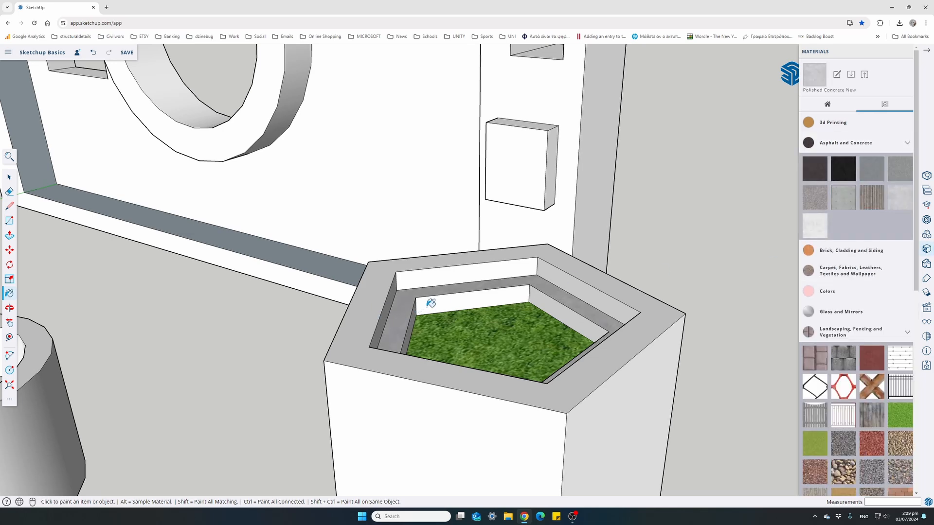
pyautogui.click(430, 305)
pyautogui.click(542, 301)
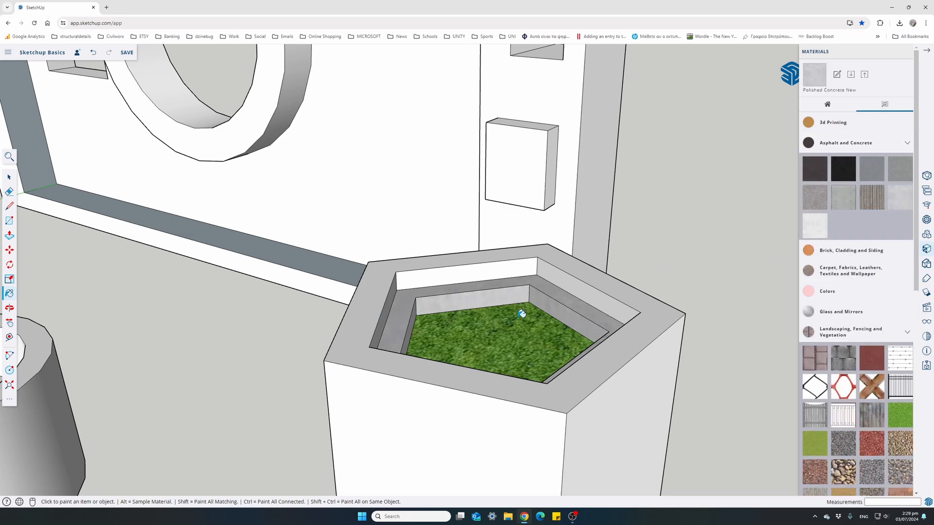
pyautogui.click(414, 319)
# Step: Paint the remaining lower inner wall of the planter with Polished Concrete New and collapse the open material categories
pyautogui.moveTo(455, 331); pyautogui.dragTo(200, 351, button='middle')
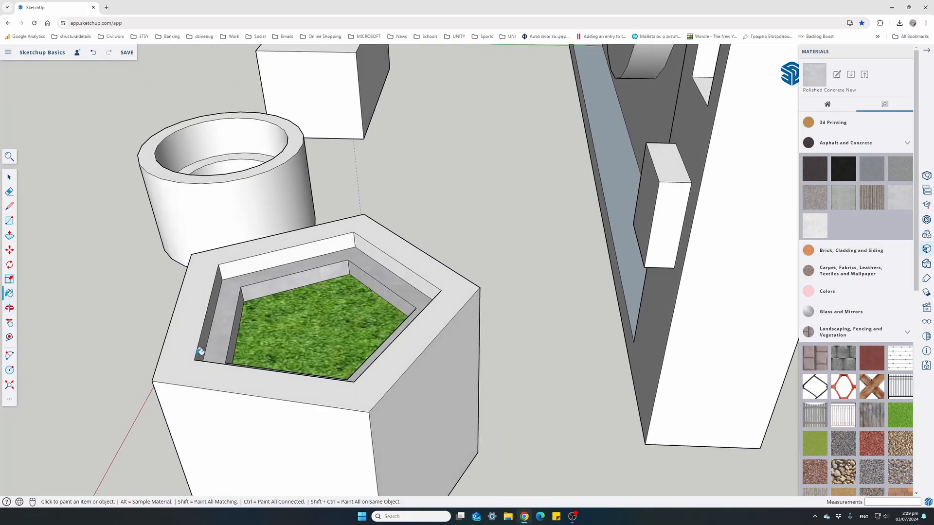
pyautogui.click(237, 329)
pyautogui.moveTo(313, 327); pyautogui.dragTo(69, 354, button='middle')
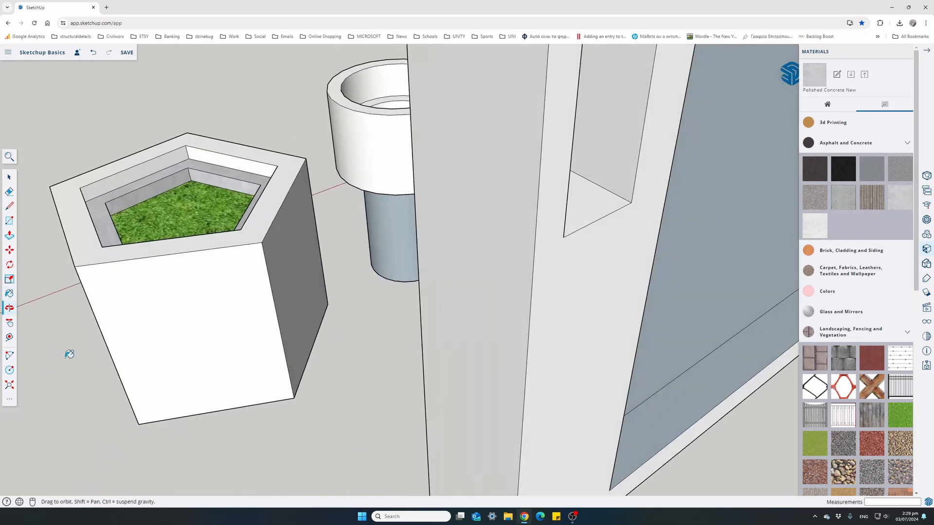
pyautogui.moveTo(117, 253); pyautogui.dragTo(806, 304, button='middle')
pyautogui.scroll(-3, 396, 244)
pyautogui.moveTo(396, 243); pyautogui.dragTo(479, 225, button='middle')
pyautogui.scroll(3, 478, 225)
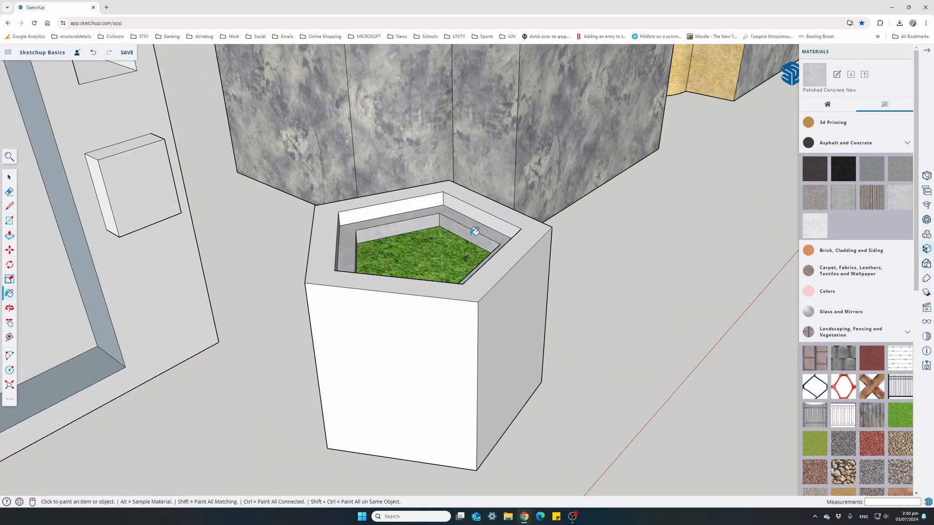
pyautogui.click(907, 143)
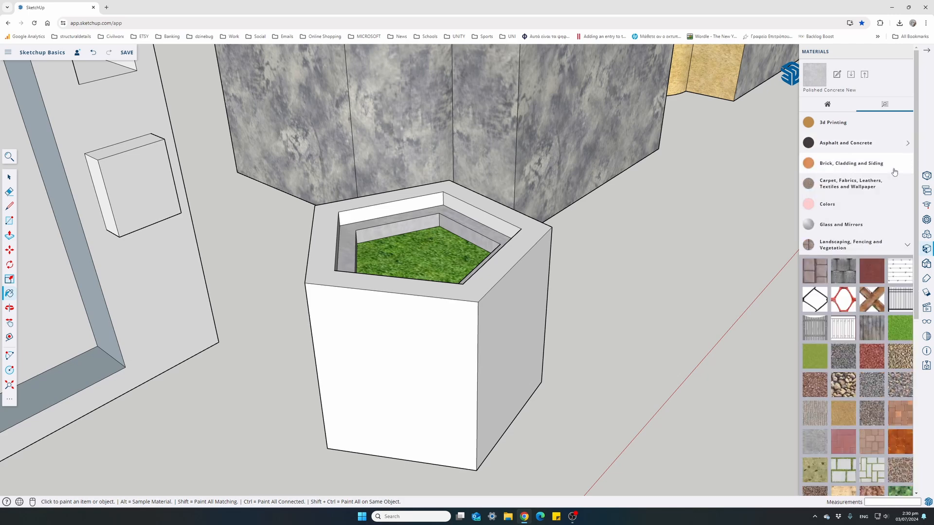
pyautogui.click(880, 246)
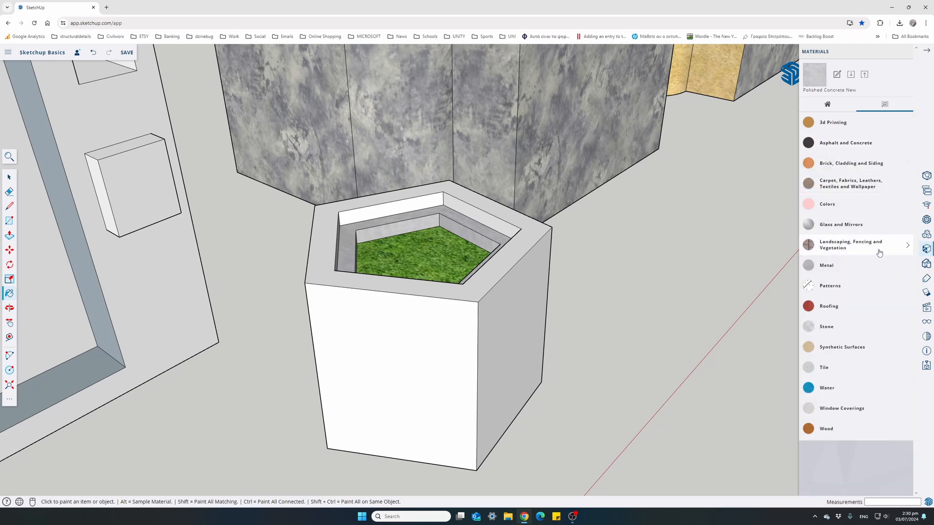
# Step: Paint the pentagonal planter's outer sides and top rim with Brick Rough Tan from the Brick, Cladding and Siding materials
pyautogui.click(868, 164)
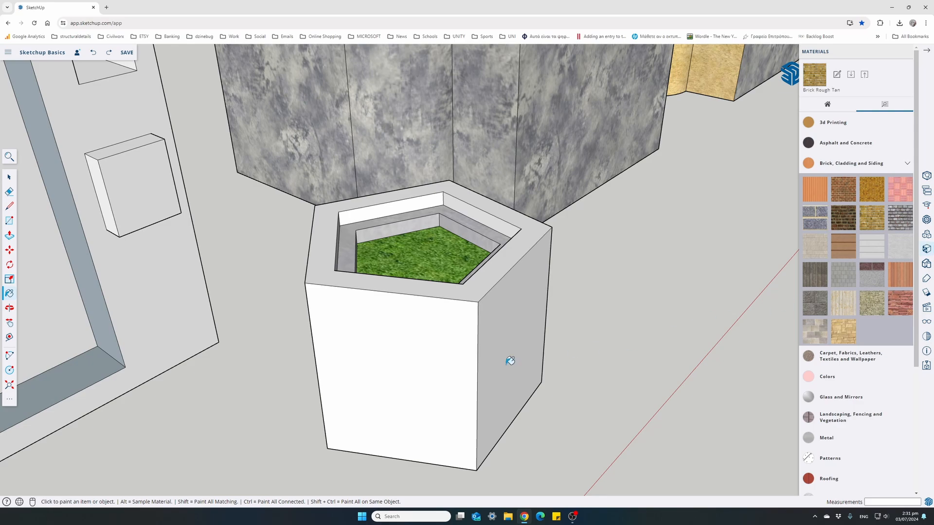
pyautogui.click(425, 350)
pyautogui.click(462, 293)
pyautogui.click(499, 323)
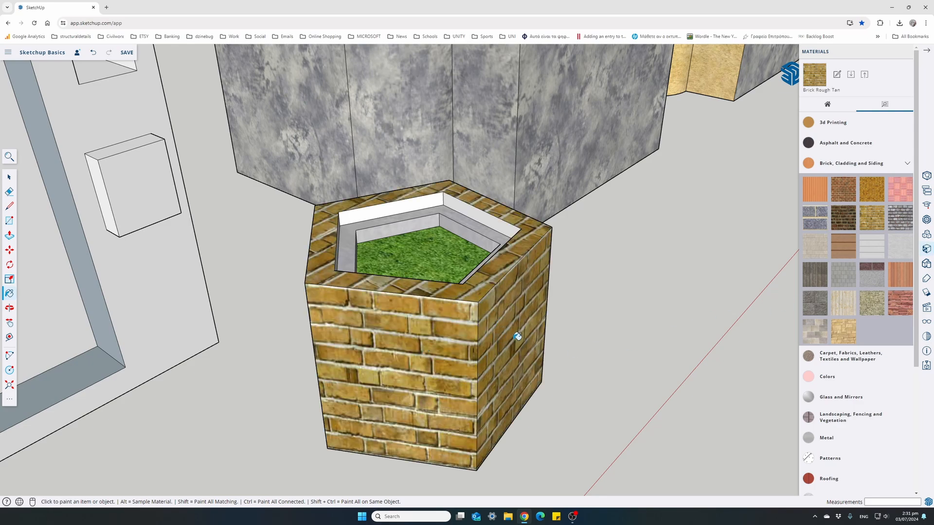
pyautogui.moveTo(517, 337); pyautogui.dragTo(73, 337, button='middle')
pyautogui.click(497, 305)
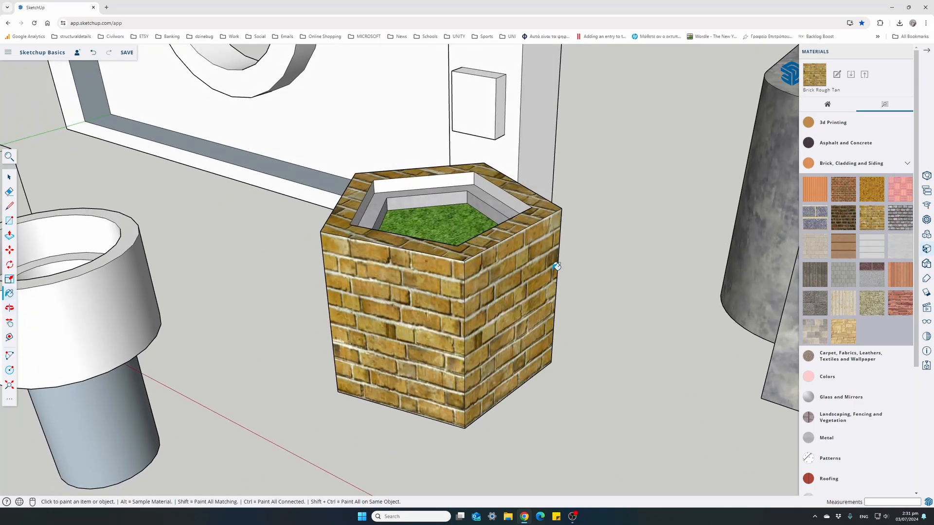
# Step: Paint the planter's upper inner walls above the concrete ledge with Brick Rough Tan
pyautogui.click(485, 180)
pyautogui.click(462, 175)
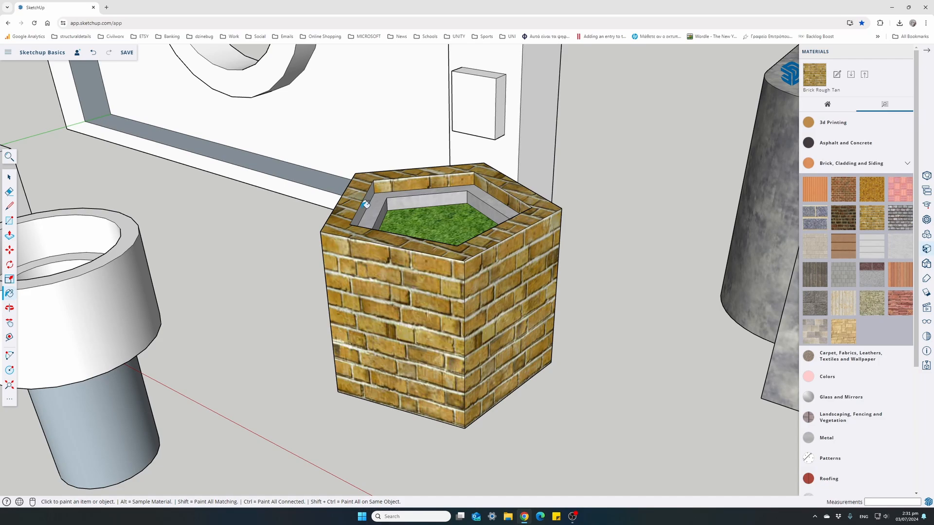
pyautogui.moveTo(366, 204)
pyautogui.mouseDown(button='middle')
pyautogui.moveTo(421, 372)
pyautogui.moveTo(304, 357)
pyautogui.mouseUp(button='middle')
pyautogui.click(55, 305)
pyautogui.moveTo(55, 305); pyautogui.dragTo(677, 305, button='middle')
pyautogui.scroll(-5, 677, 304)
pyautogui.moveTo(335, 311)
pyautogui.mouseDown(button='middle')
pyautogui.moveTo(371, 380)
pyautogui.moveTo(520, 361)
pyautogui.mouseUp(button='middle')
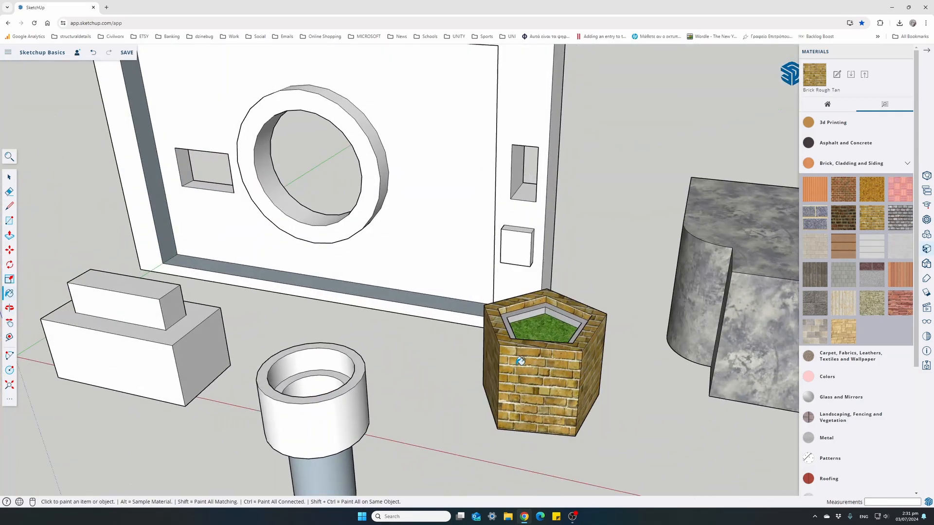
# Step: Paint the front and top faces of the large panel's frame with a dark grey from the Colors materials
pyautogui.click(845, 165)
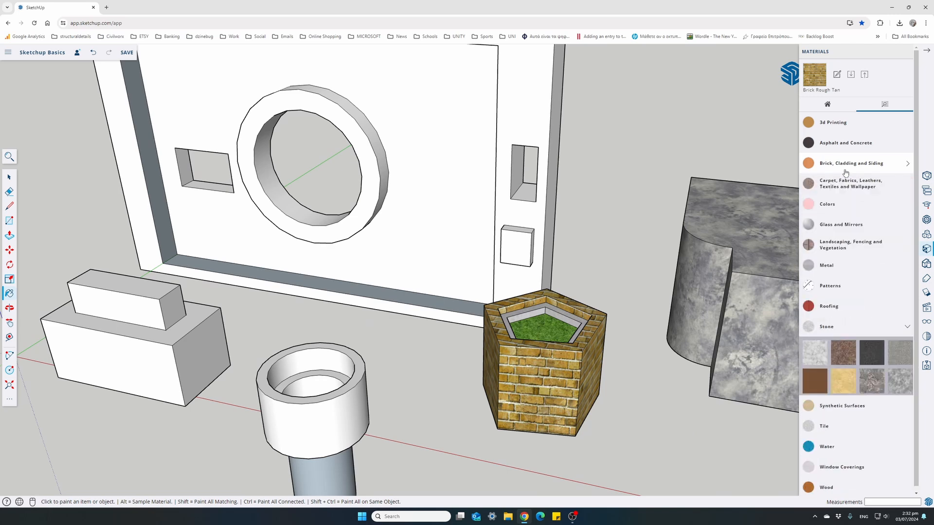
pyautogui.click(842, 208)
pyautogui.scroll(-6, 836, 317)
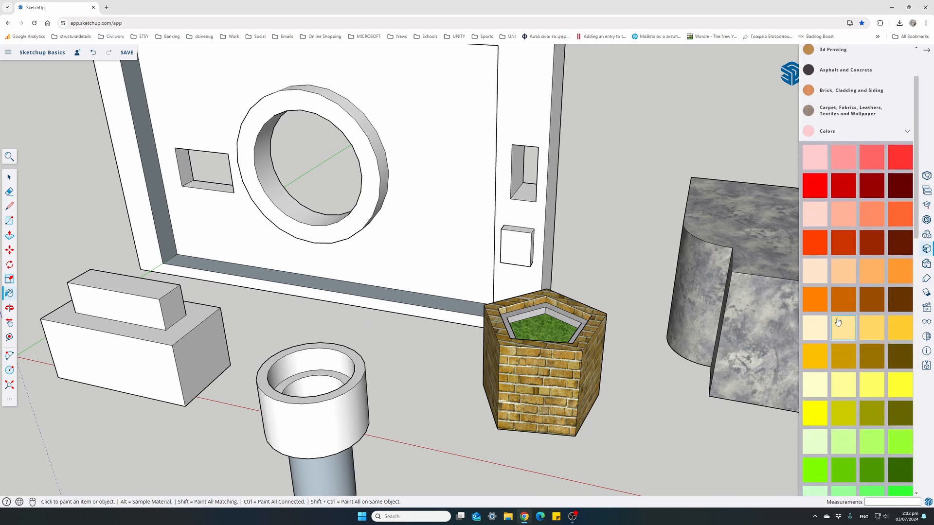
pyautogui.scroll(-5, 836, 317)
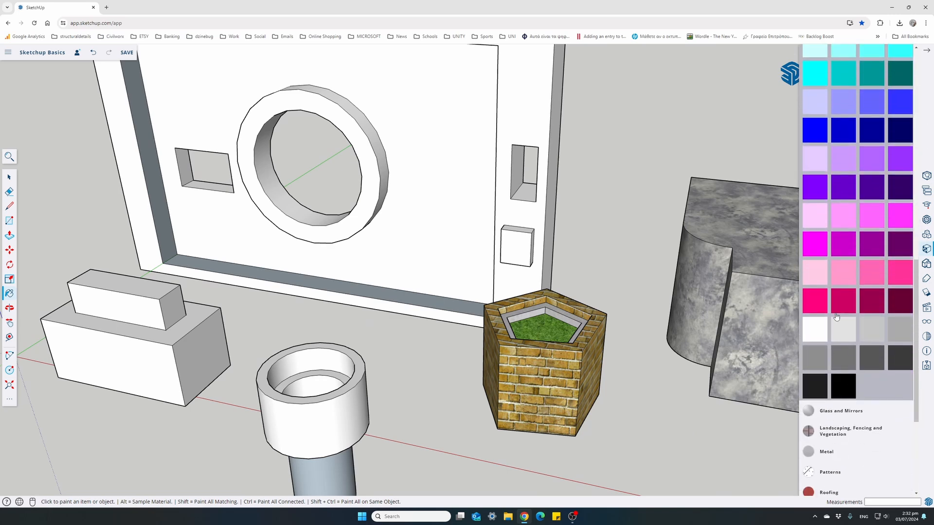
pyautogui.scroll(-6, 709, 356)
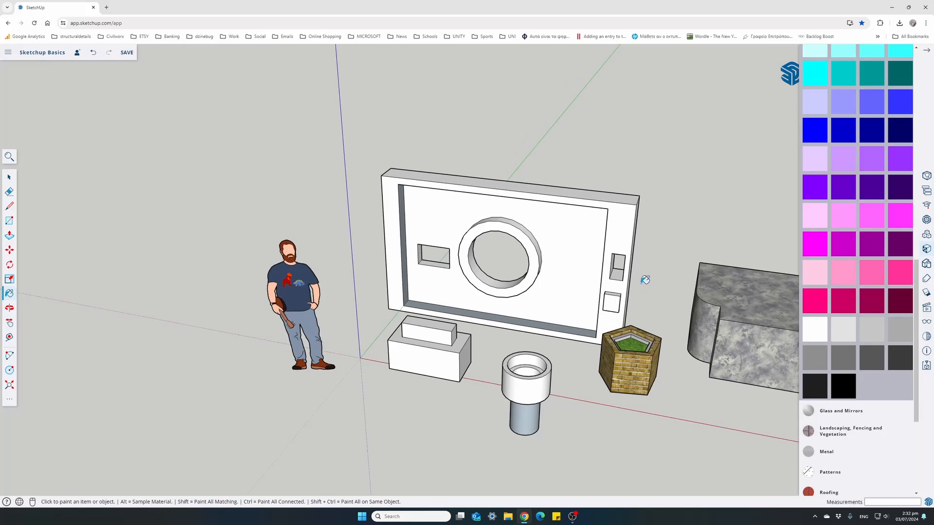
pyautogui.scroll(1, 644, 279)
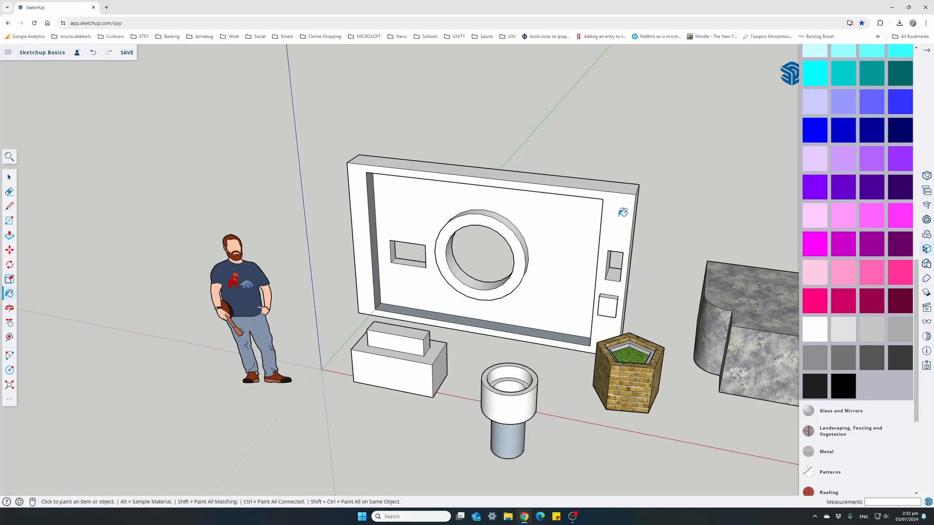
pyautogui.click(622, 212)
pyautogui.click(606, 187)
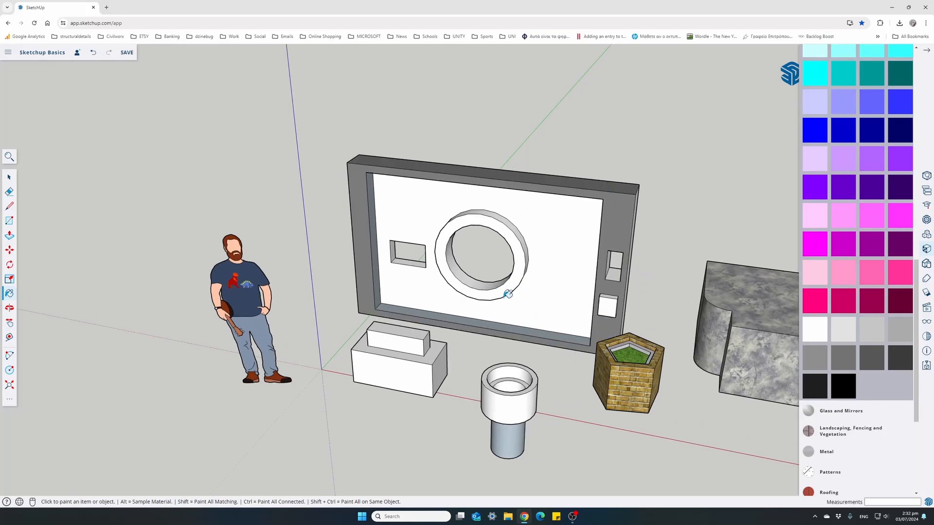
# Step: Paint the frame's lower inner ledge and its outer side face with the same dark grey
pyautogui.moveTo(508, 294); pyautogui.dragTo(480, 301, button='middle')
pyautogui.click(483, 320)
pyautogui.moveTo(539, 309); pyautogui.dragTo(489, 276, button='middle')
pyautogui.click(641, 244)
# Step: Paint the front, inner and outer surfaces of the panel's ring with the darkest burgundy from the Colors materials
pyautogui.moveTo(416, 277)
pyautogui.mouseDown(button='middle')
pyautogui.moveTo(429, 288)
pyautogui.moveTo(299, 267)
pyautogui.mouseUp(button='middle')
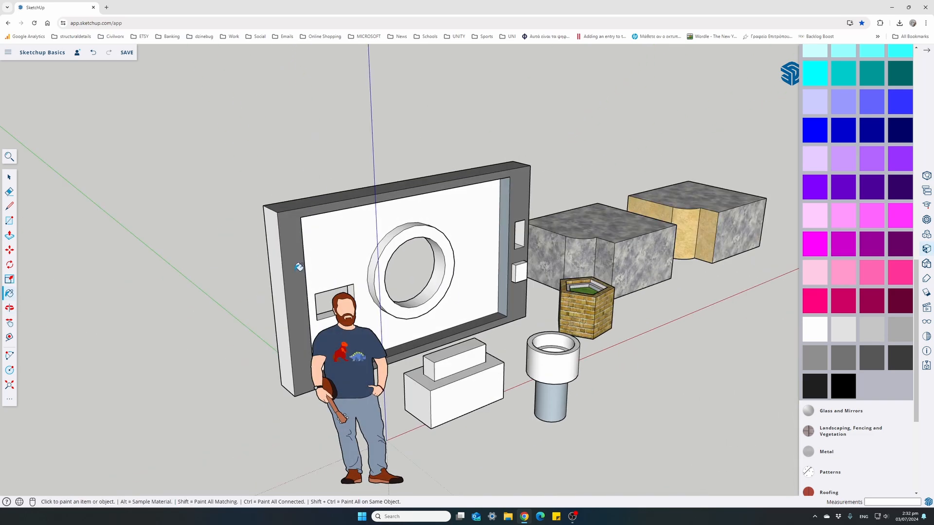
pyautogui.click(889, 297)
pyautogui.click(440, 239)
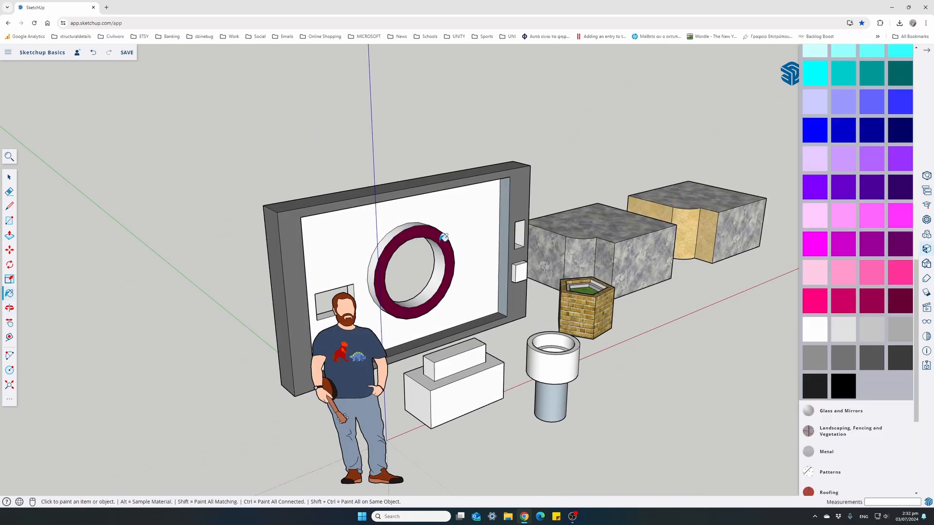
pyautogui.click(437, 253)
pyautogui.click(410, 226)
# Step: Paint the visible faces of the small square block on the frame with the same dark burgundy
pyautogui.click(519, 272)
pyautogui.click(518, 263)
pyautogui.scroll(4, 524, 262)
pyautogui.scroll(-3, 525, 261)
pyautogui.moveTo(525, 261); pyautogui.dragTo(384, 287, button='middle')
pyautogui.click(582, 314)
pyautogui.moveTo(440, 331)
pyautogui.mouseDown(button='middle')
pyautogui.moveTo(527, 327)
pyautogui.moveTo(618, 302)
pyautogui.mouseUp(button='middle')
# Step: Paint the panel's recessed face with pale yellow Color E01 and close the materials list
pyautogui.scroll(4, 868, 289)
pyautogui.scroll(5, 868, 289)
pyautogui.click(814, 206)
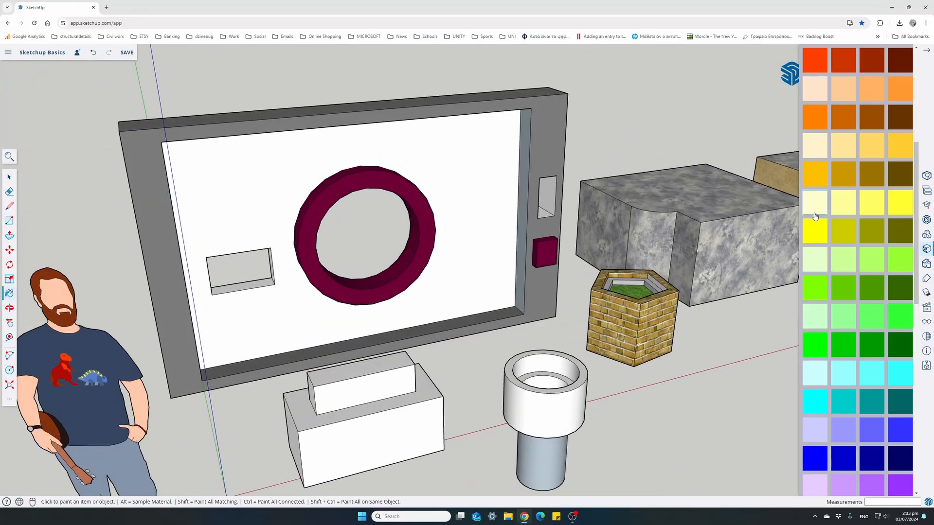
pyautogui.click(441, 284)
pyautogui.click(927, 50)
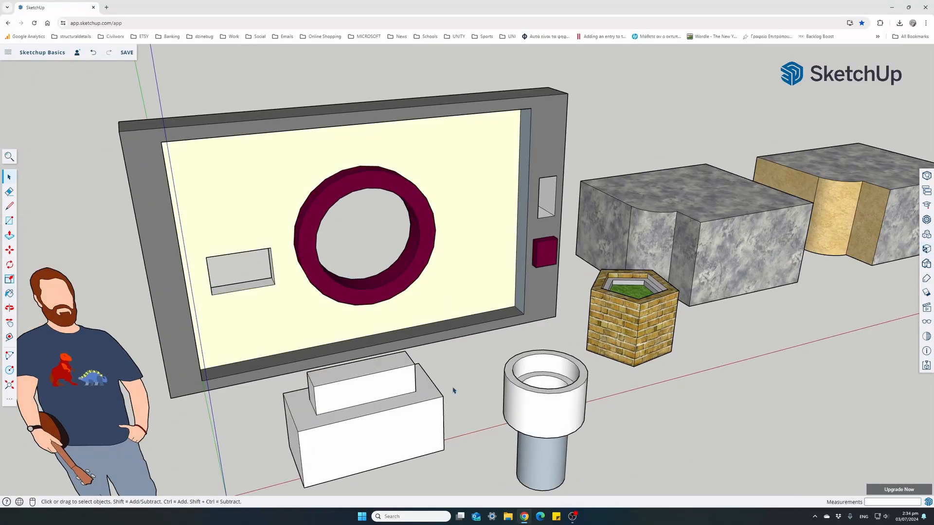
# Step: Draw a circle of about 430 mm radius from the ring's centre to close its round opening
pyautogui.moveTo(452, 387); pyautogui.dragTo(327, 306, button='middle')
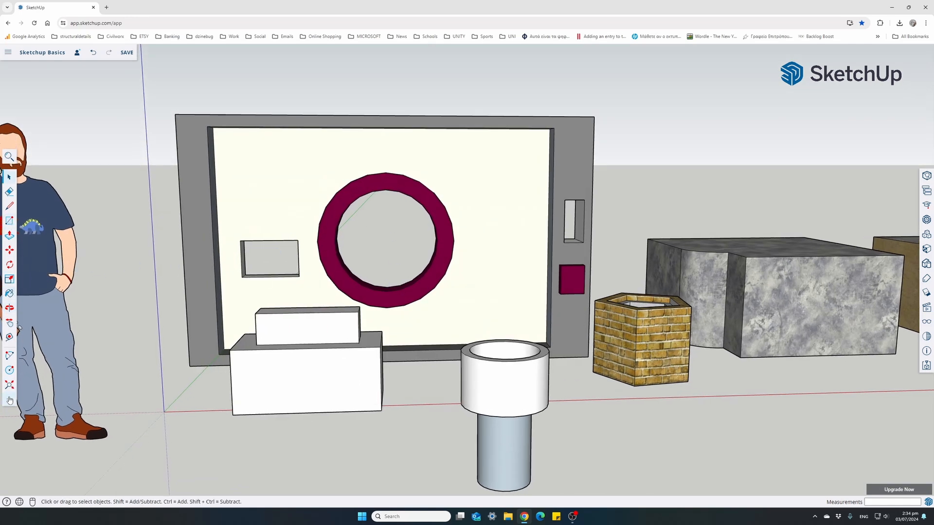
pyautogui.click(9, 369)
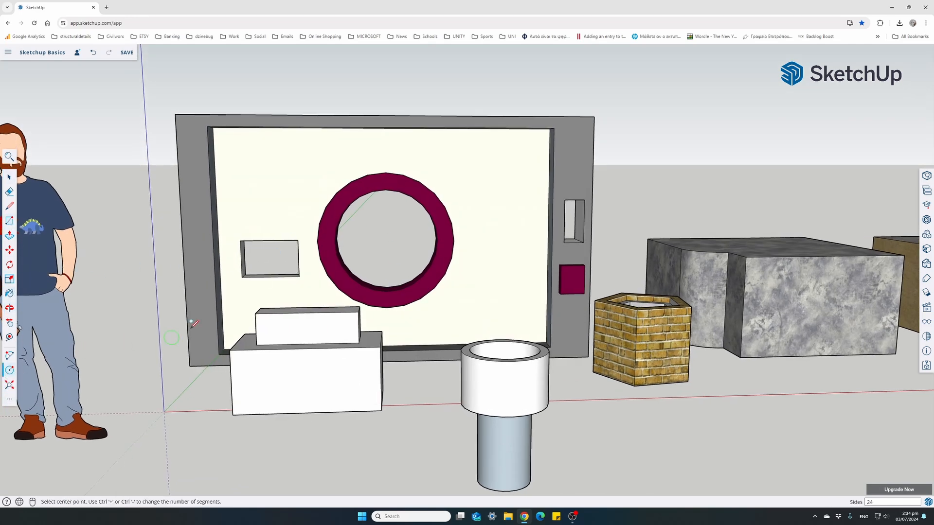
pyautogui.click(386, 240)
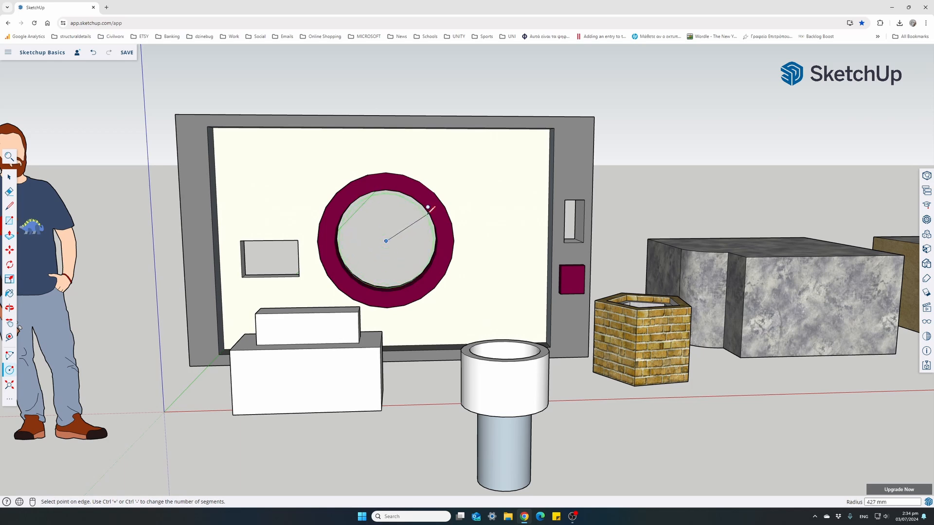
pyautogui.click(430, 213)
# Step: Push the circular face about 33 mm back into the ring
pyautogui.moveTo(423, 216); pyautogui.dragTo(54, 297, button='middle')
pyautogui.click(10, 234)
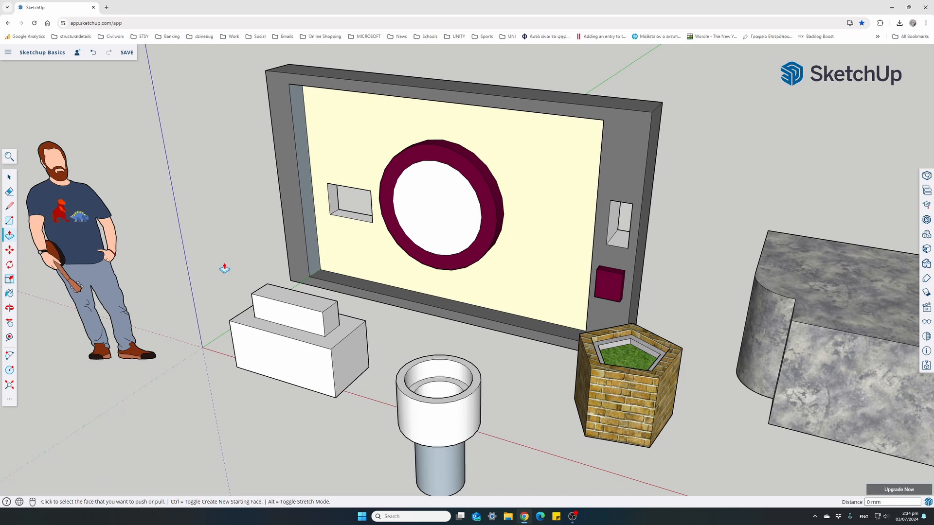
pyautogui.click(433, 223)
pyautogui.click(433, 226)
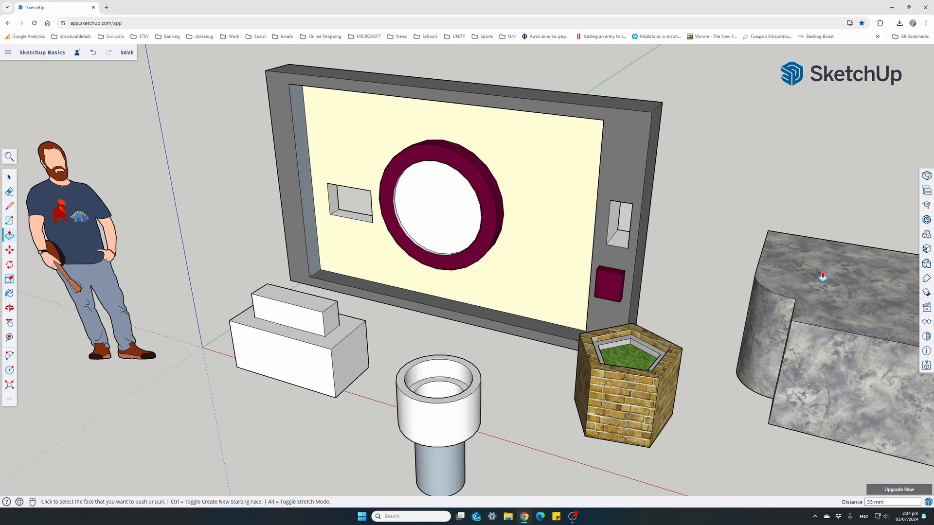
# Step: Try Translucent Glass Tinted on the ring's round pane, and replace it with Translucent Glass Sky Reflection from the Glass and Mirrors materials
pyautogui.click(925, 250)
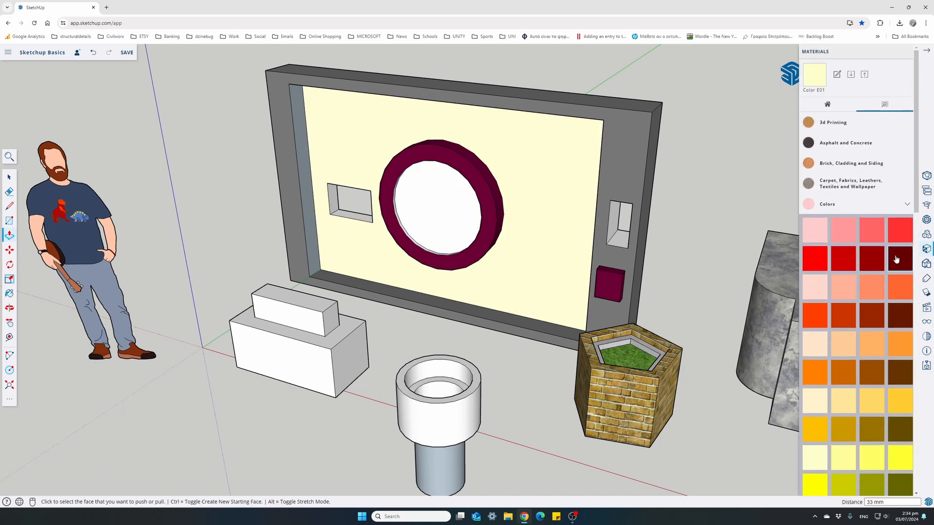
pyautogui.click(892, 208)
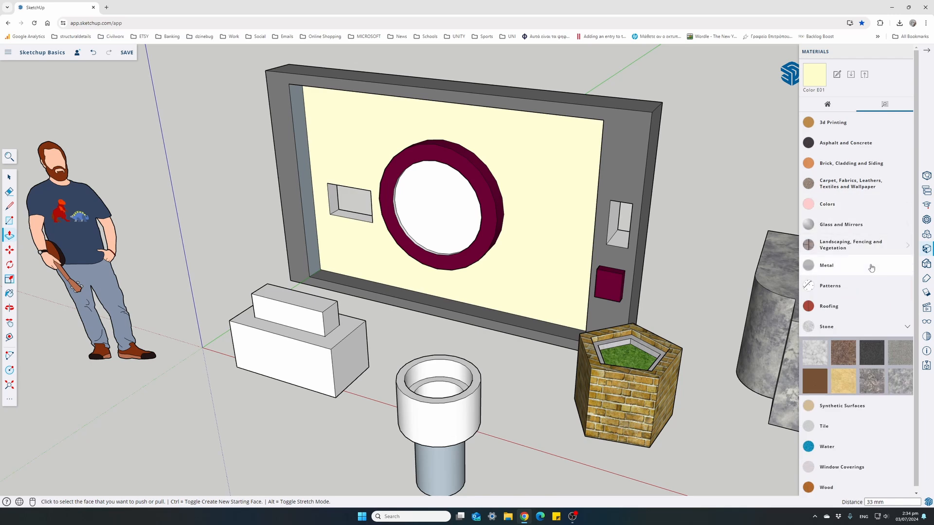
pyautogui.click(840, 228)
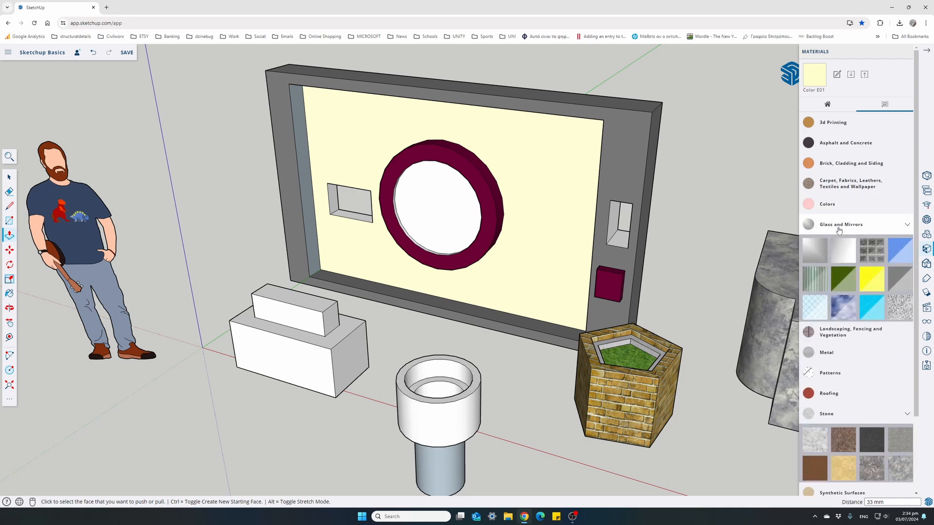
pyautogui.click(872, 307)
pyautogui.click(448, 213)
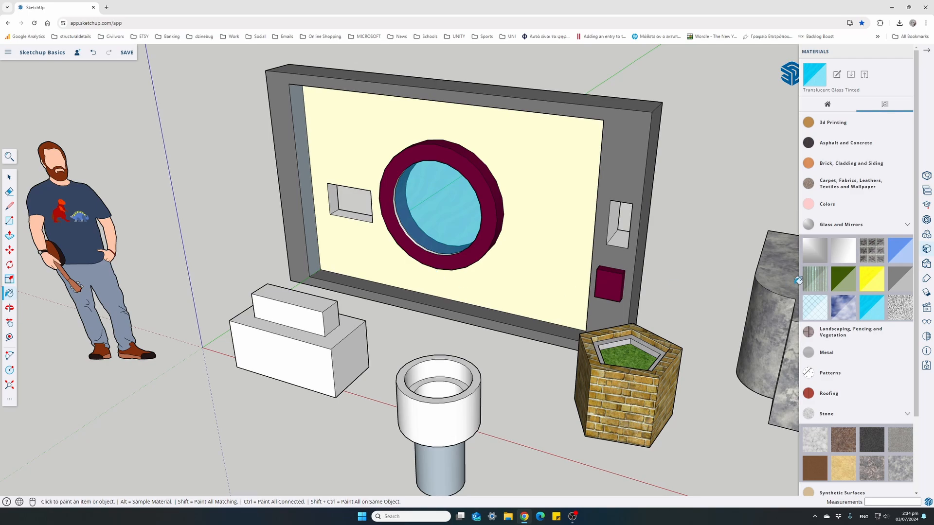
pyautogui.click(842, 308)
pyautogui.click(428, 199)
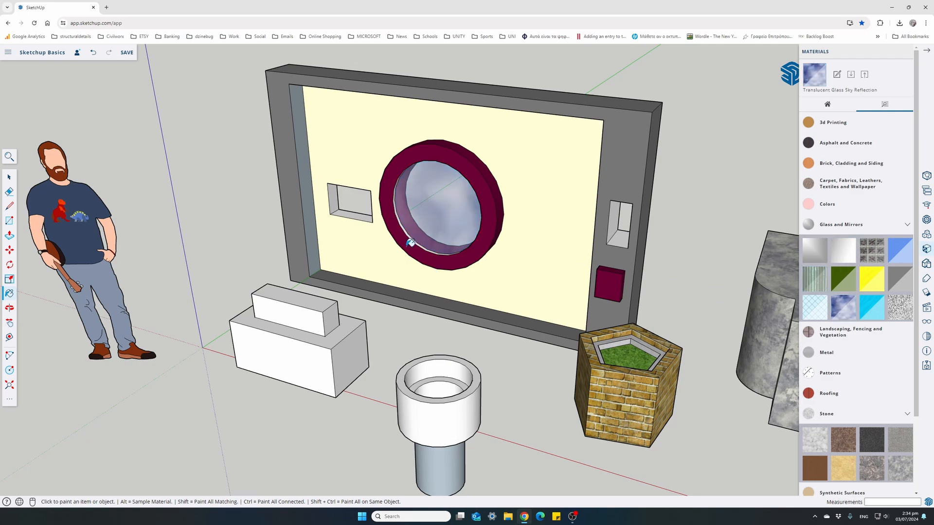
# Step: Close the rectangular opening in the yellow face with a rectangle of about 511 × 334 mm and push it in about 42 mm
pyautogui.moveTo(409, 276)
pyautogui.mouseDown(button='middle')
pyautogui.moveTo(460, 244)
pyautogui.moveTo(410, 283)
pyautogui.moveTo(396, 267)
pyautogui.moveTo(438, 309)
pyautogui.moveTo(486, 264)
pyautogui.mouseUp(button='middle')
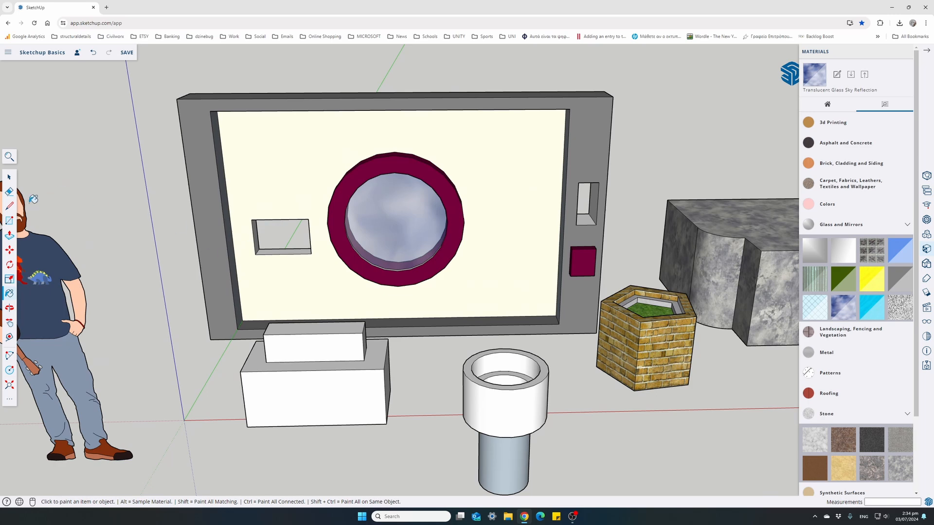
pyautogui.click(9, 220)
pyautogui.click(252, 219)
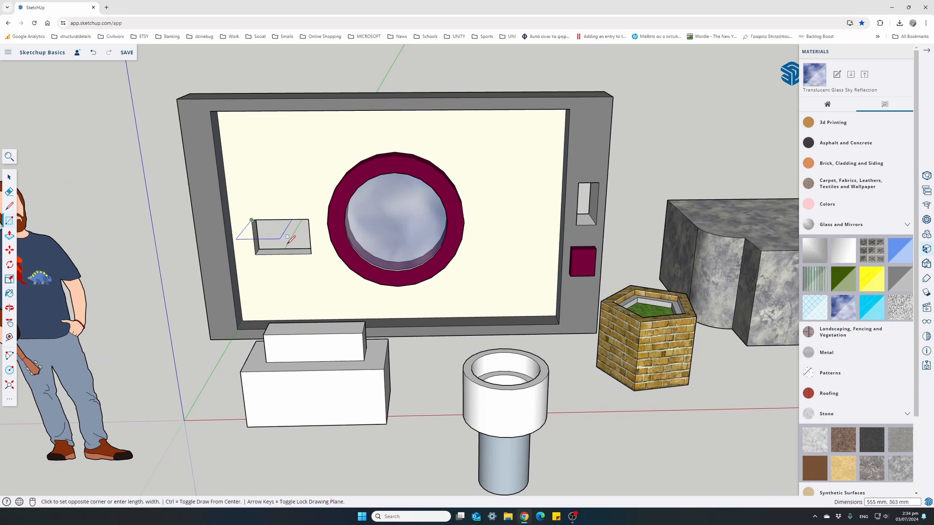
pyautogui.click(310, 254)
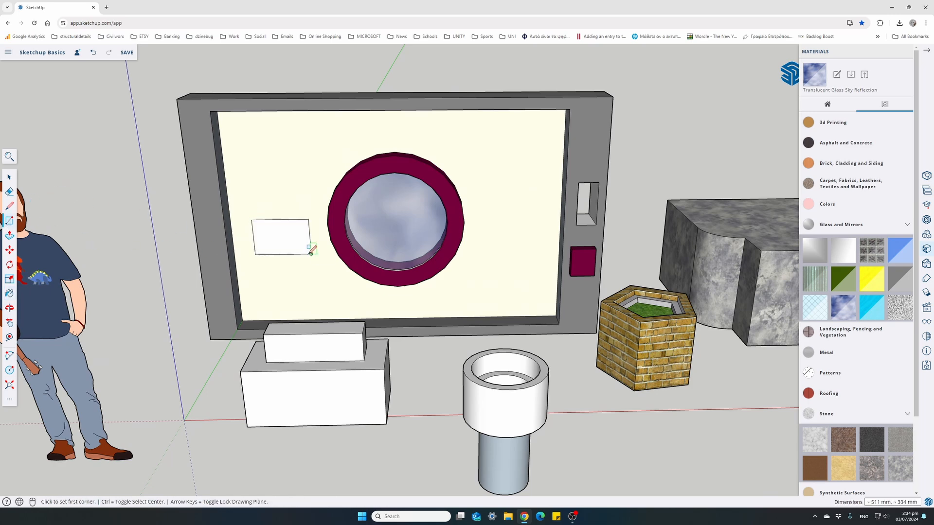
pyautogui.click(9, 235)
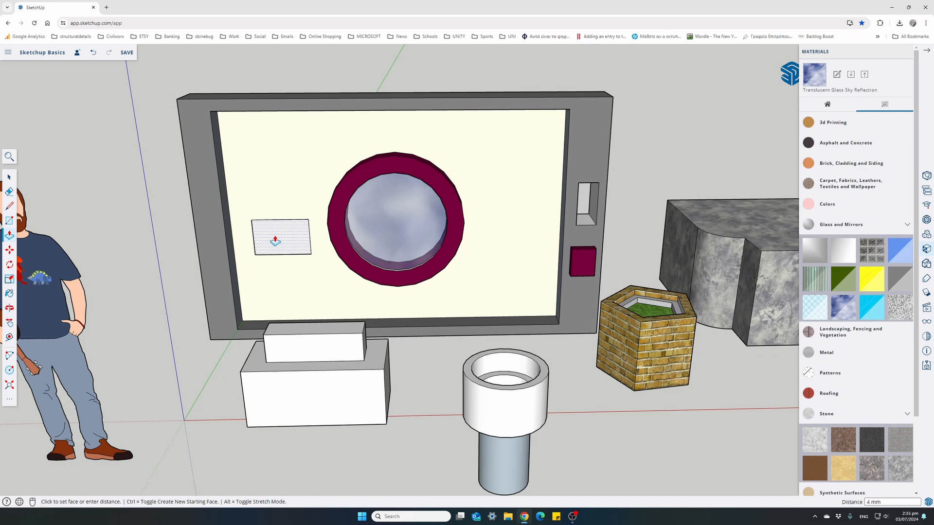
pyautogui.click(278, 239)
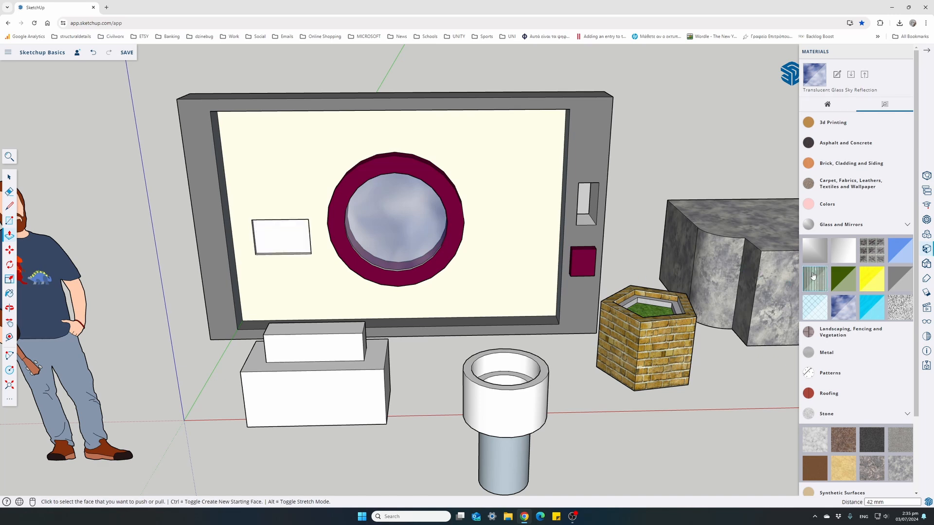
# Step: Paint the recessed rectangular pane with Translucent Glass Sky Reflection and close the materials list
pyautogui.click(841, 305)
pyautogui.click(294, 234)
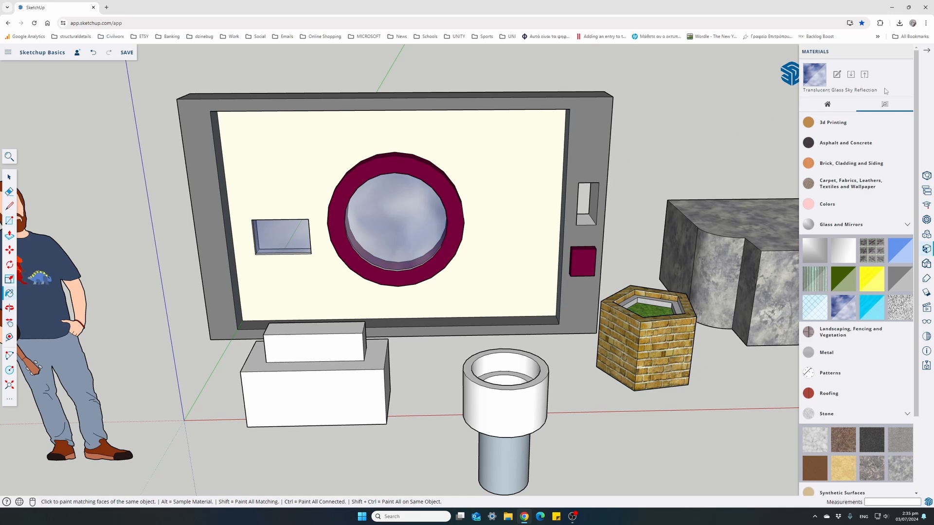
pyautogui.click(928, 54)
# Step: Turn on shadows for the whole scene and set their time of day to 6:32 AM
pyautogui.scroll(-4, 546, 242)
pyautogui.moveTo(577, 262); pyautogui.dragTo(359, 305, button='middle')
pyautogui.moveTo(537, 284); pyautogui.dragTo(488, 321, button='middle')
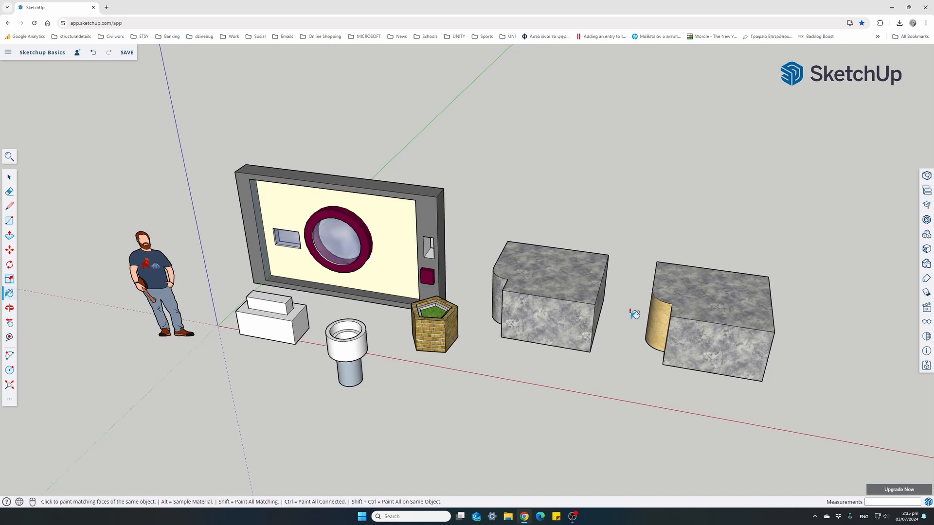
pyautogui.click(925, 294)
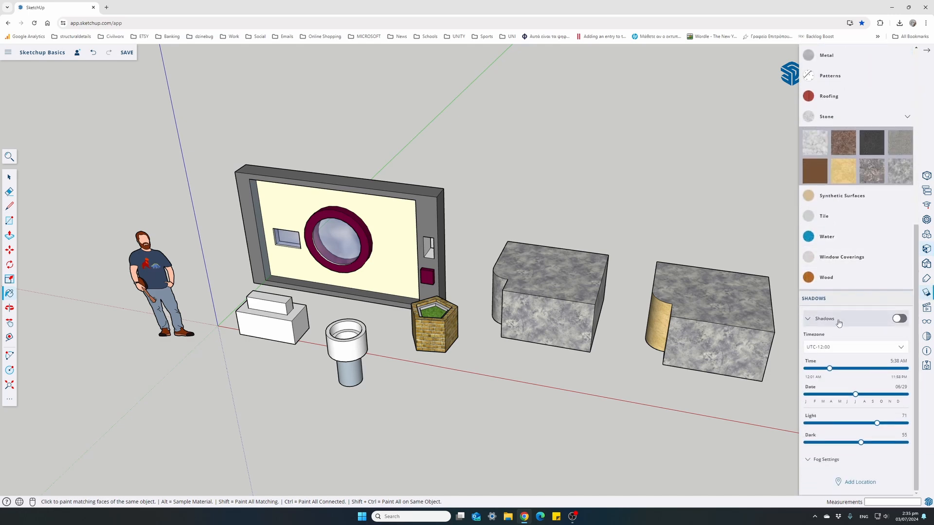
pyautogui.click(900, 319)
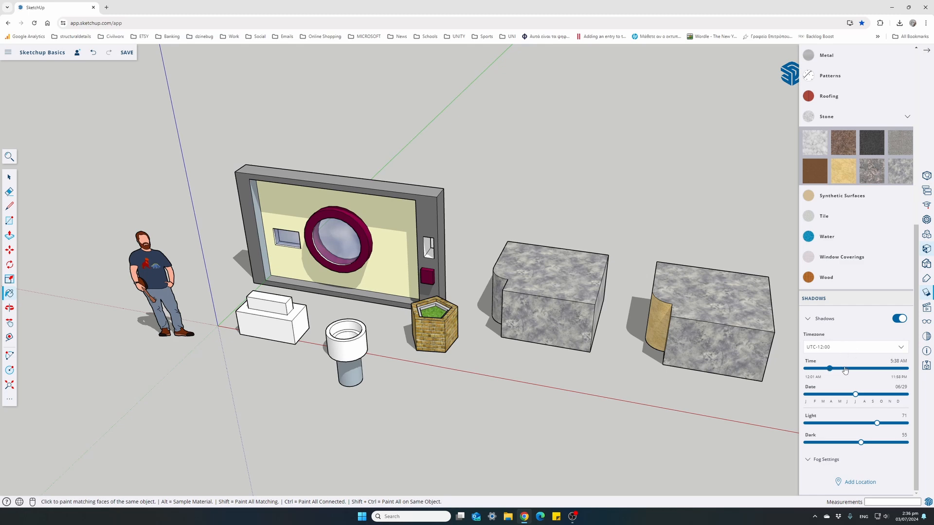
pyautogui.moveTo(845, 370)
pyautogui.mouseDown()
pyautogui.moveTo(859, 371)
pyautogui.moveTo(823, 370)
pyautogui.moveTo(851, 376)
pyautogui.moveTo(843, 378)
pyautogui.mouseUp()
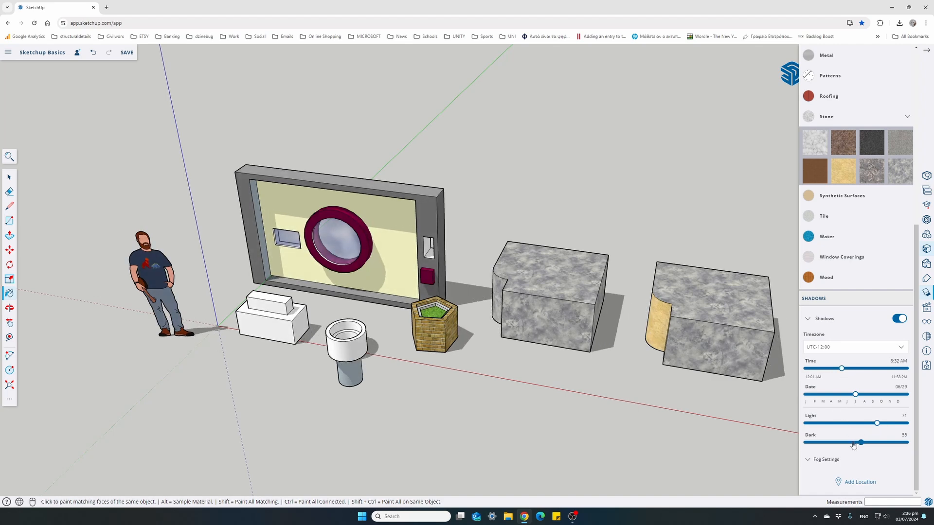
# Step: Store a first scene showing the scale figure in front of the framed panel, with the other objects and stone blocks behind
pyautogui.scroll(6, 874, 288)
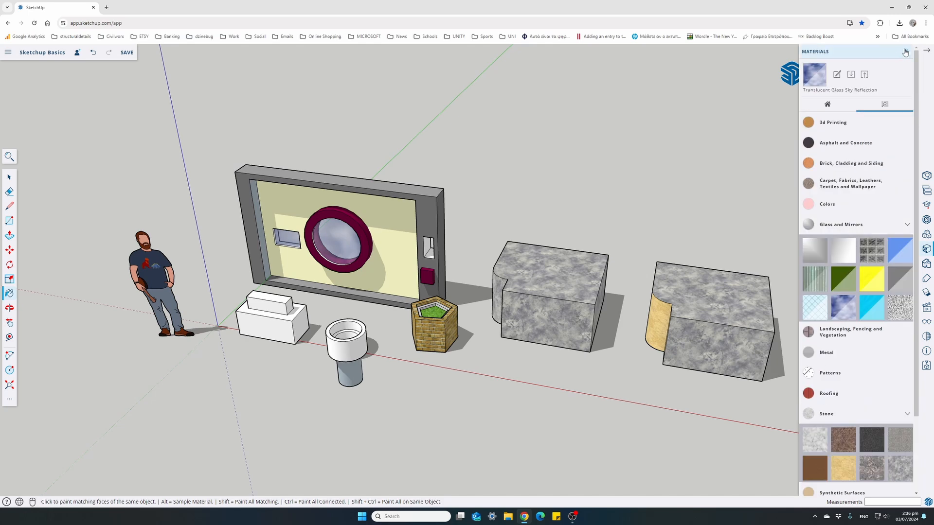
pyautogui.click(927, 51)
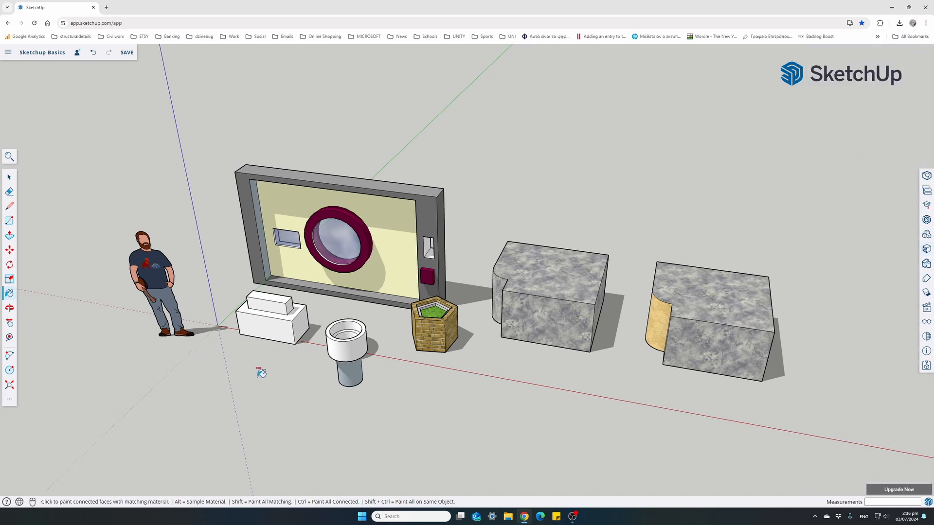
pyautogui.moveTo(266, 393)
pyautogui.mouseDown(button='middle')
pyautogui.moveTo(656, 277)
pyautogui.moveTo(694, 271)
pyautogui.moveTo(712, 282)
pyautogui.moveTo(699, 292)
pyautogui.mouseUp(button='middle')
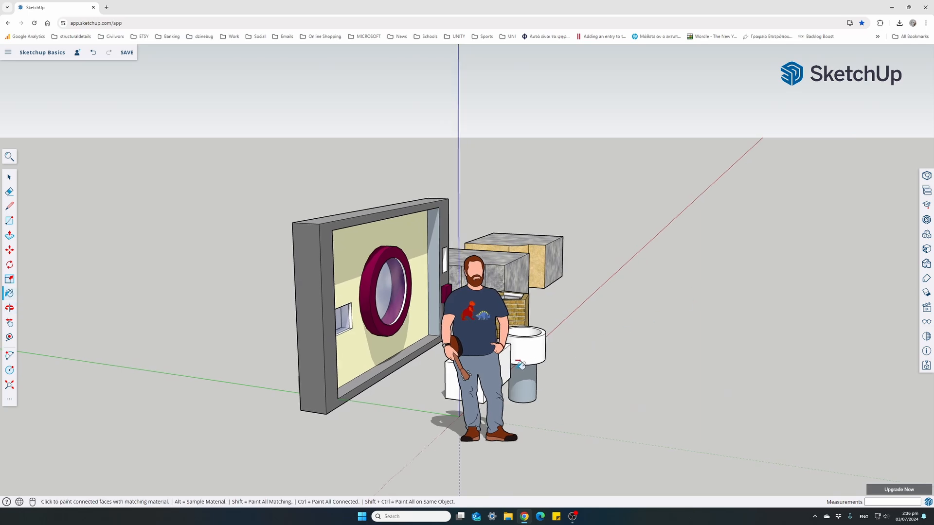
pyautogui.moveTo(517, 368); pyautogui.dragTo(380, 376, button='middle')
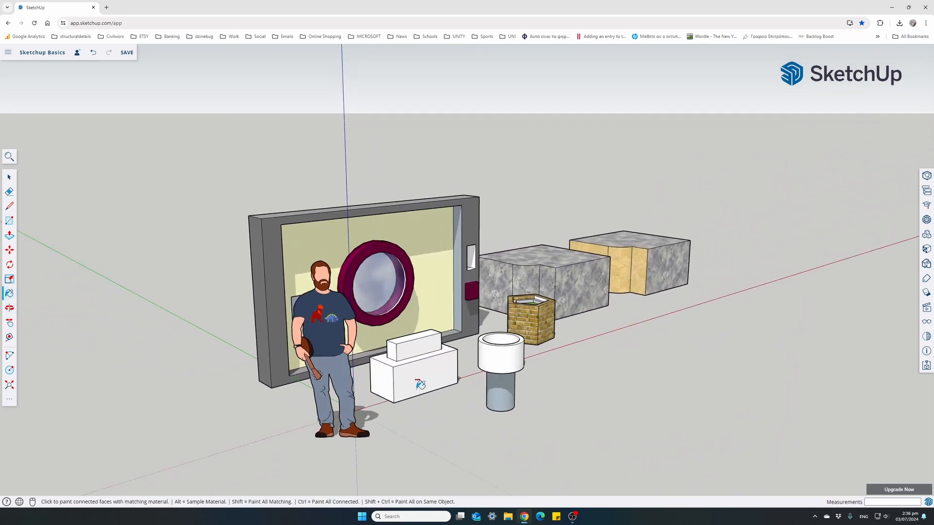
pyautogui.scroll(3, 420, 384)
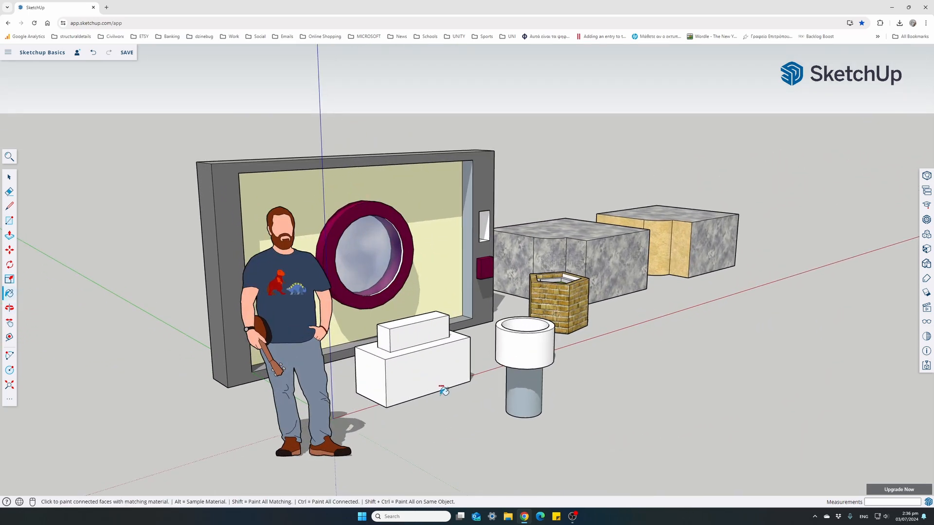
pyautogui.moveTo(440, 395)
pyautogui.mouseDown(button='middle')
pyautogui.moveTo(436, 407)
pyautogui.moveTo(444, 390)
pyautogui.moveTo(421, 410)
pyautogui.moveTo(406, 416)
pyautogui.moveTo(403, 409)
pyautogui.mouseUp(button='middle')
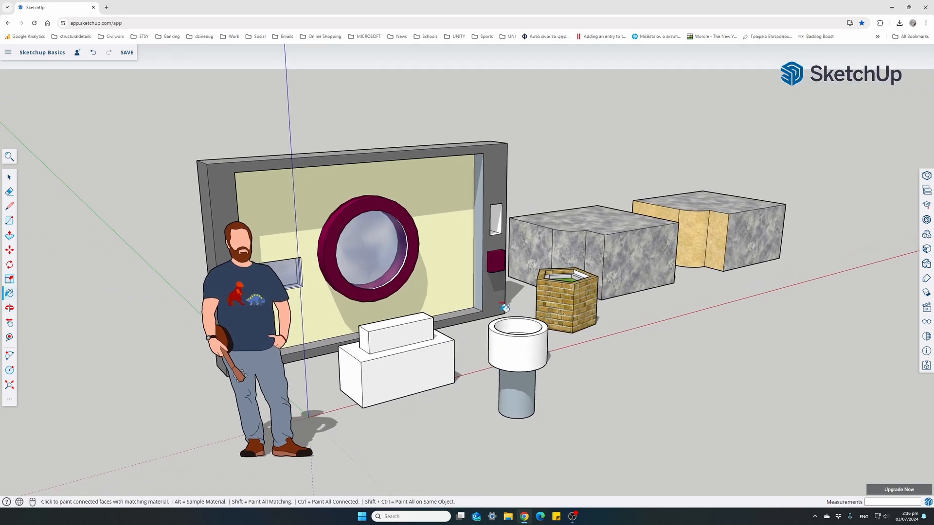
pyautogui.press('space')
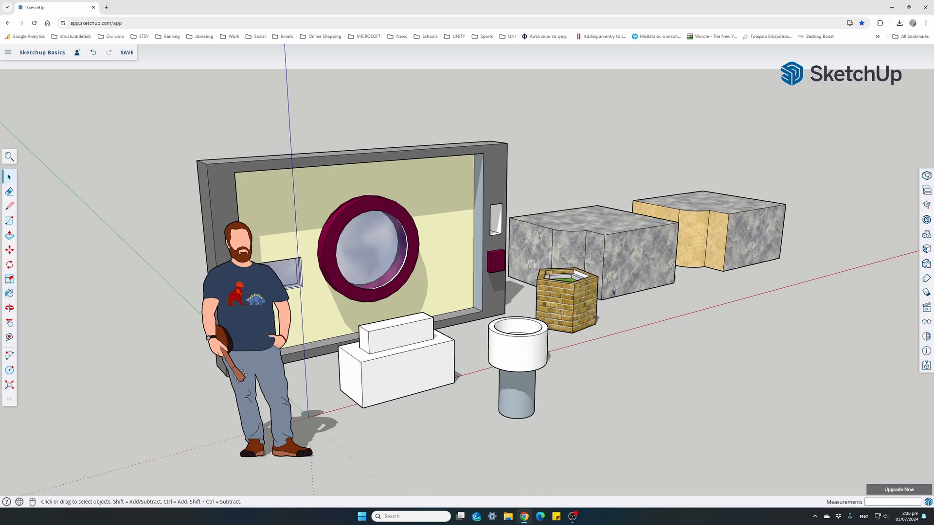
pyautogui.click(926, 309)
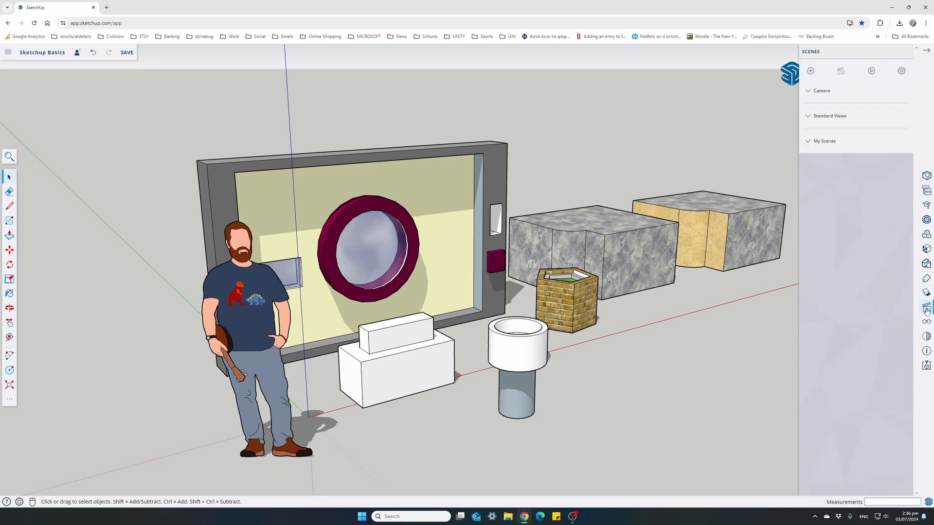
pyautogui.click(809, 143)
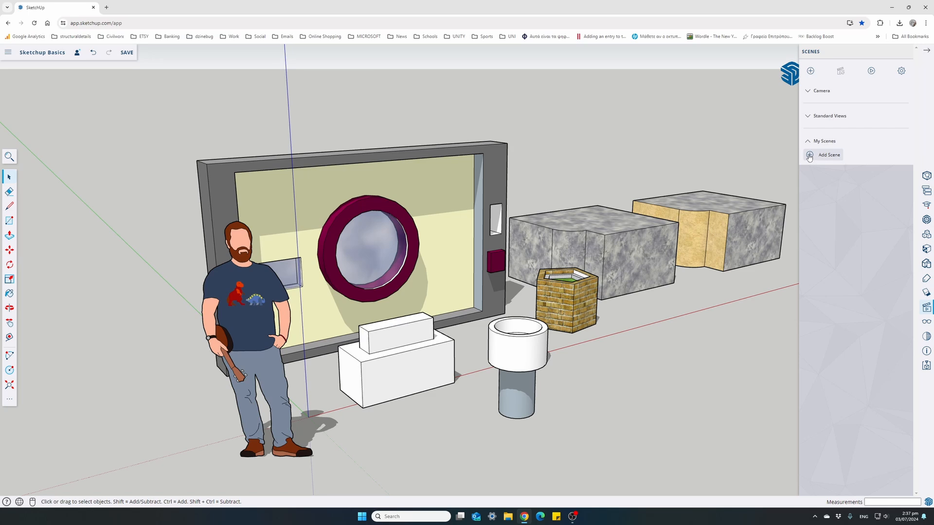
pyautogui.click(822, 156)
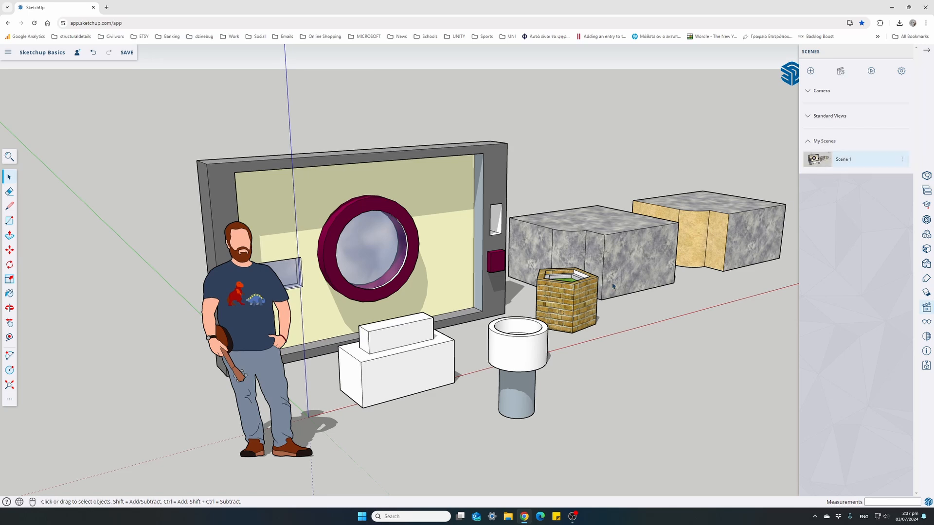
# Step: Add a second scene viewed from the stone blocks' side, recall both scenes in turn, and close the scenes list
pyautogui.moveTo(628, 309); pyautogui.dragTo(300, 266, button='middle')
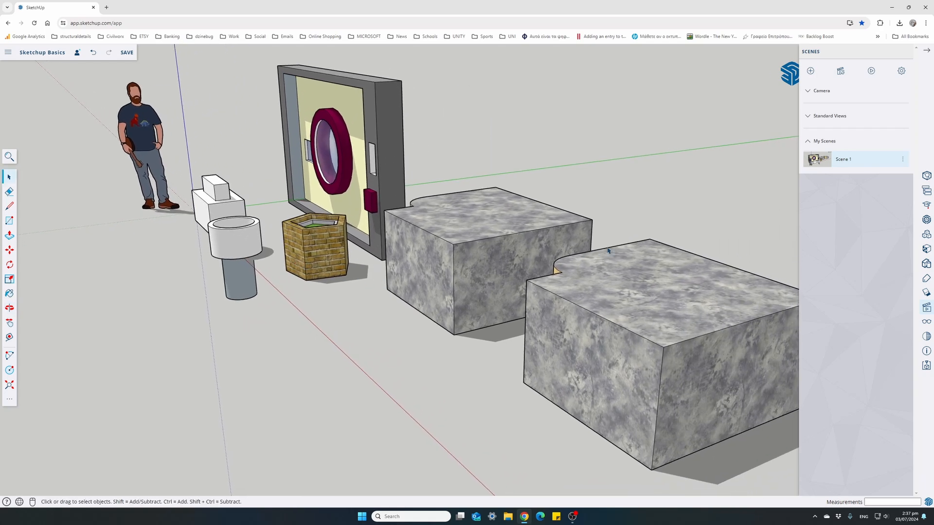
pyautogui.click(810, 72)
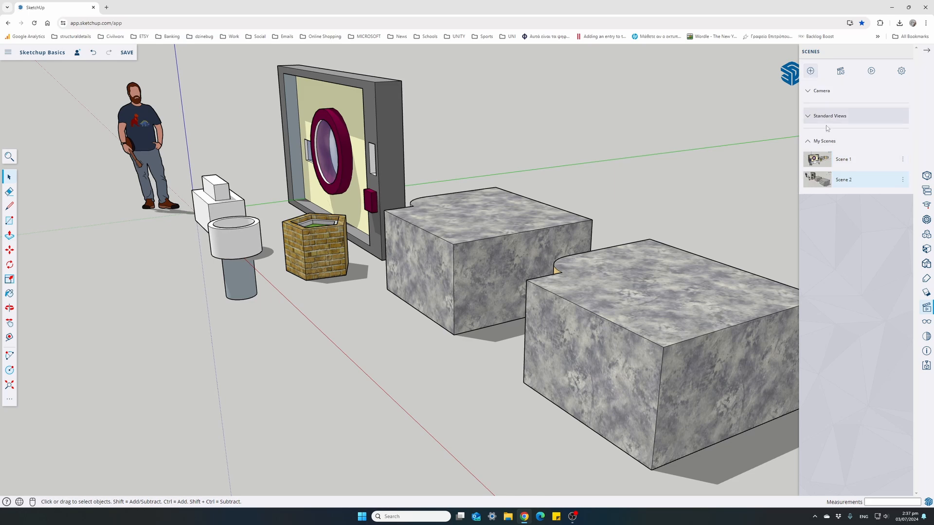
pyautogui.click(857, 163)
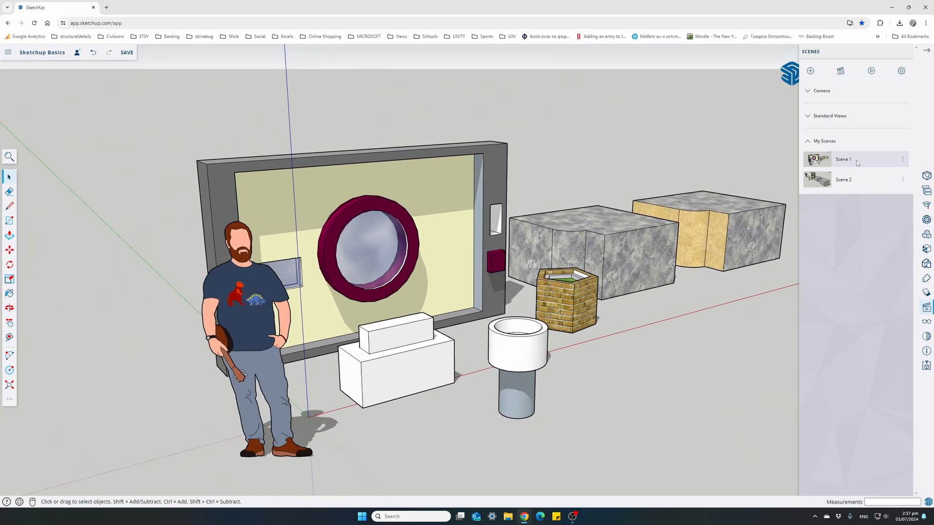
pyautogui.click(850, 181)
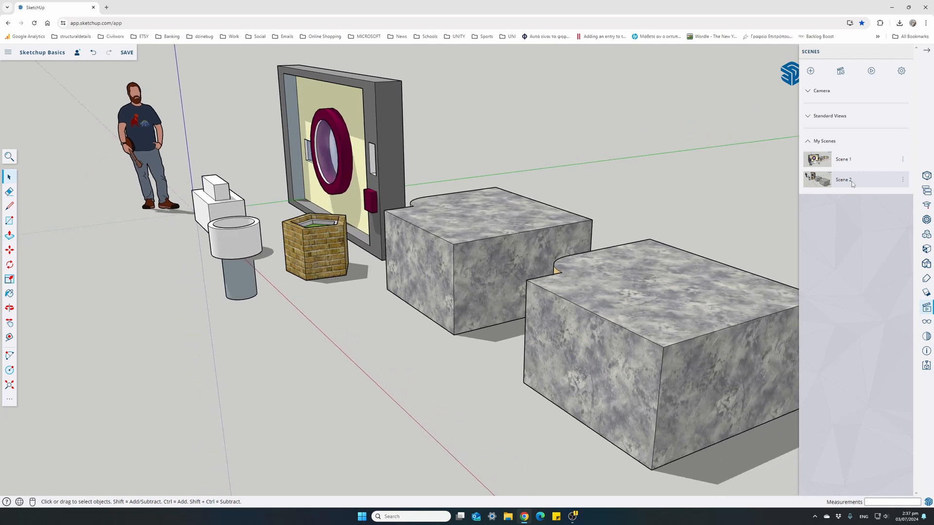
pyautogui.click(905, 52)
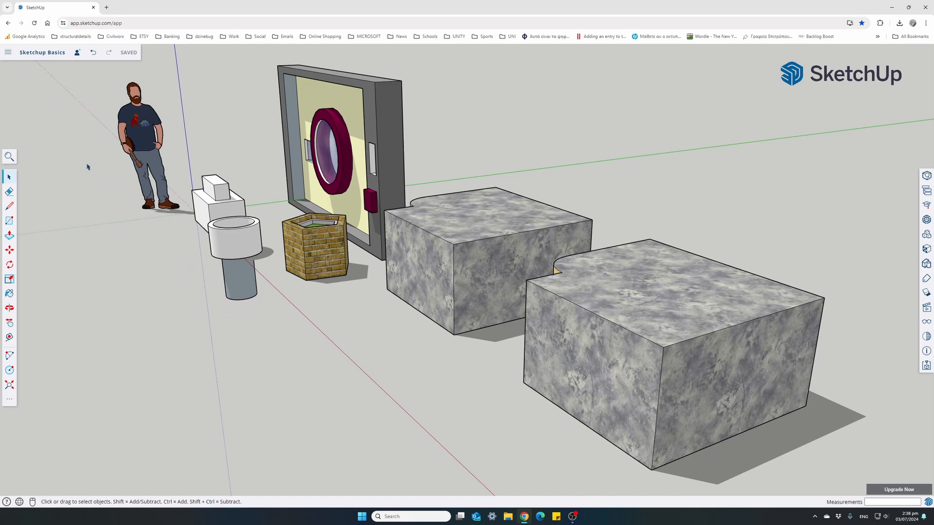
# Step: Save a copy of the model as "Creating 3D Models" in the SketchUp project folder
pyautogui.click(7, 55)
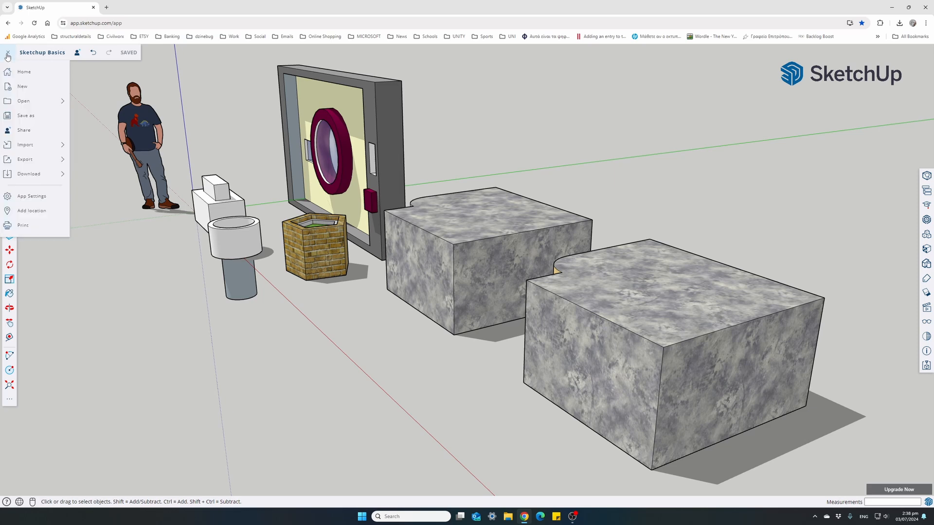
pyautogui.click(32, 118)
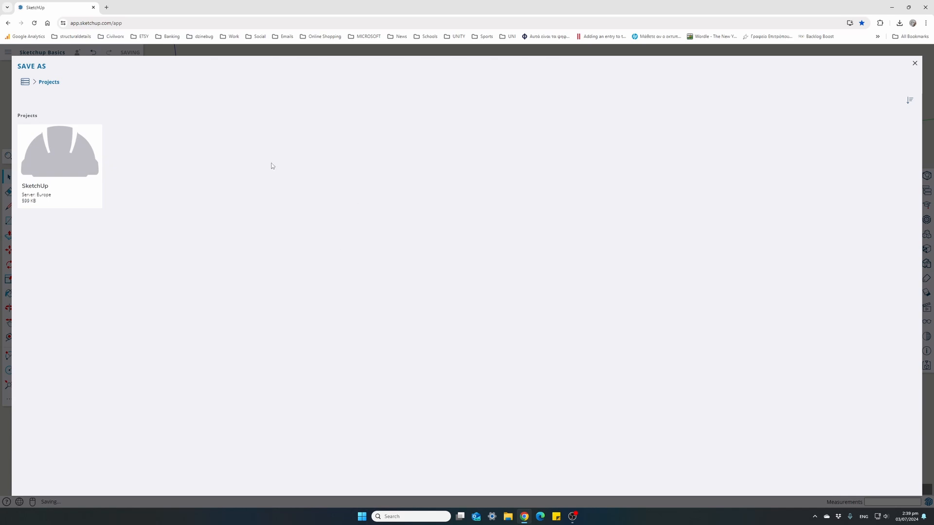
pyautogui.click(68, 175)
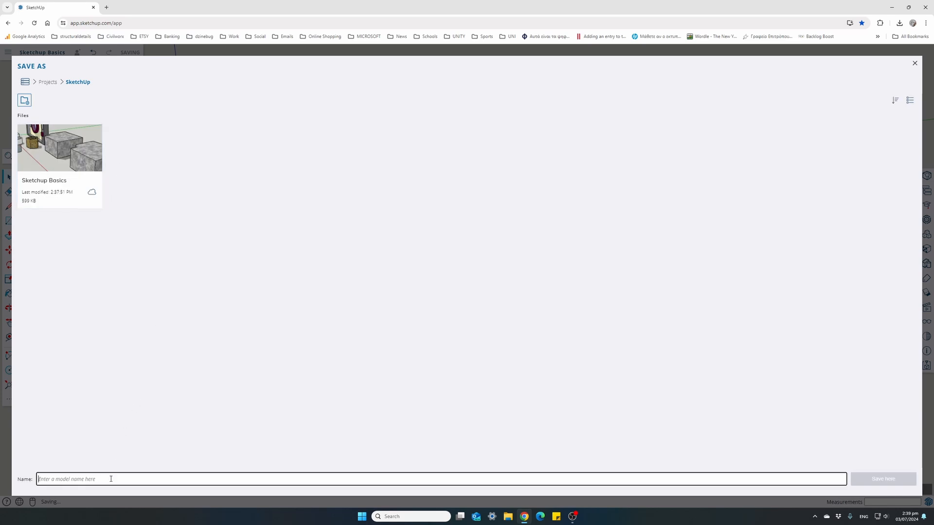
pyautogui.write('Creating 3D Models')
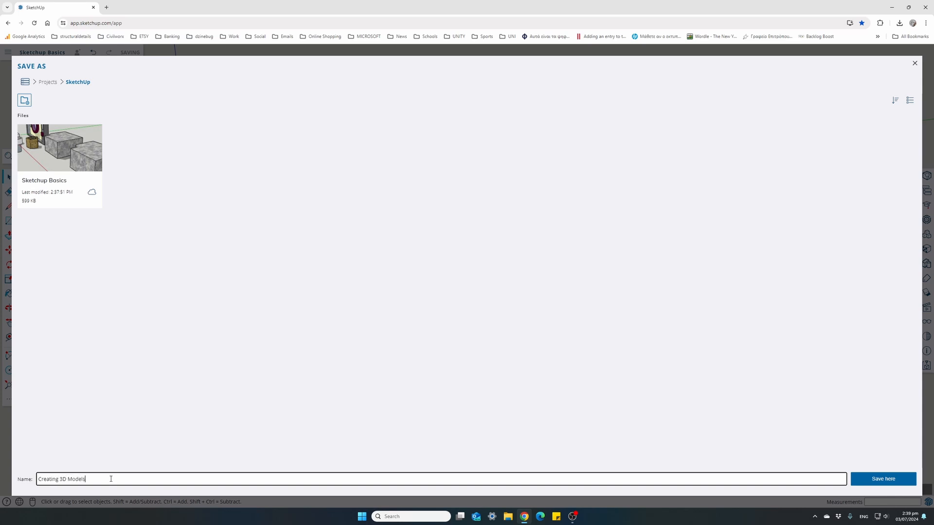
pyautogui.click(873, 478)
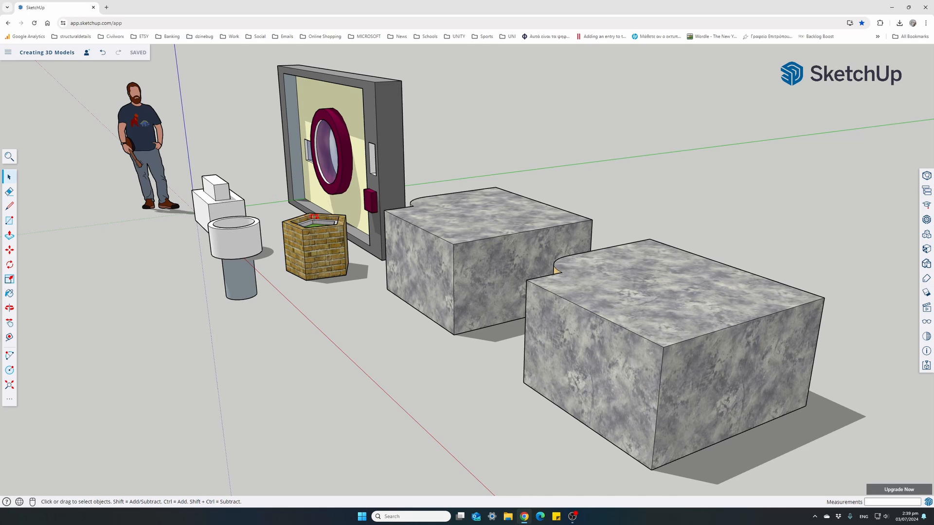
# Step: Move the white round basin with its grey cylindrical base about 422 mm towards the brick planter and save the model
pyautogui.scroll(3, 333, 223)
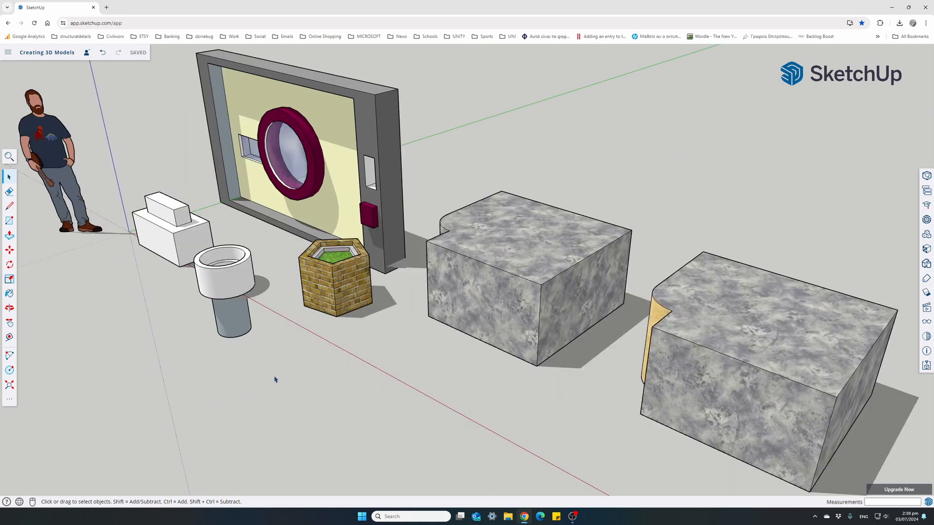
pyautogui.click(227, 267)
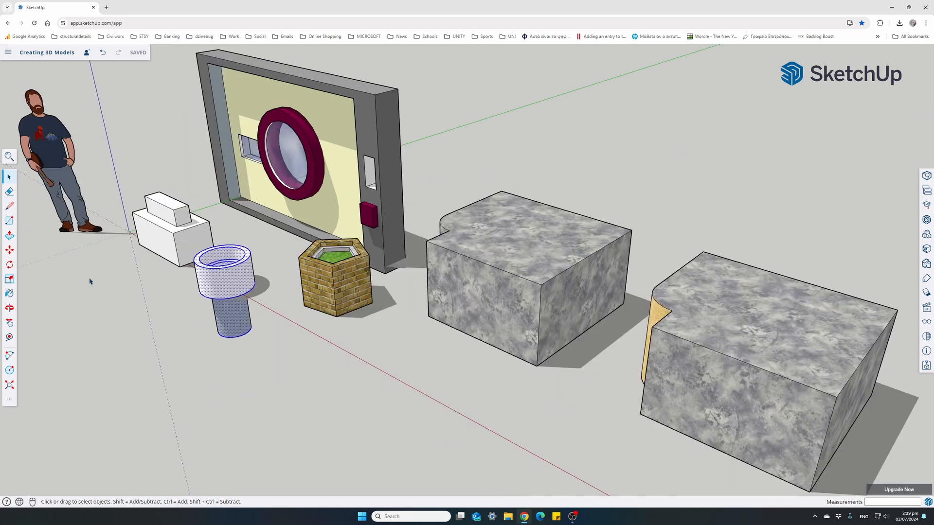
pyautogui.click(15, 253)
pyautogui.moveTo(215, 361); pyautogui.dragTo(238, 374)
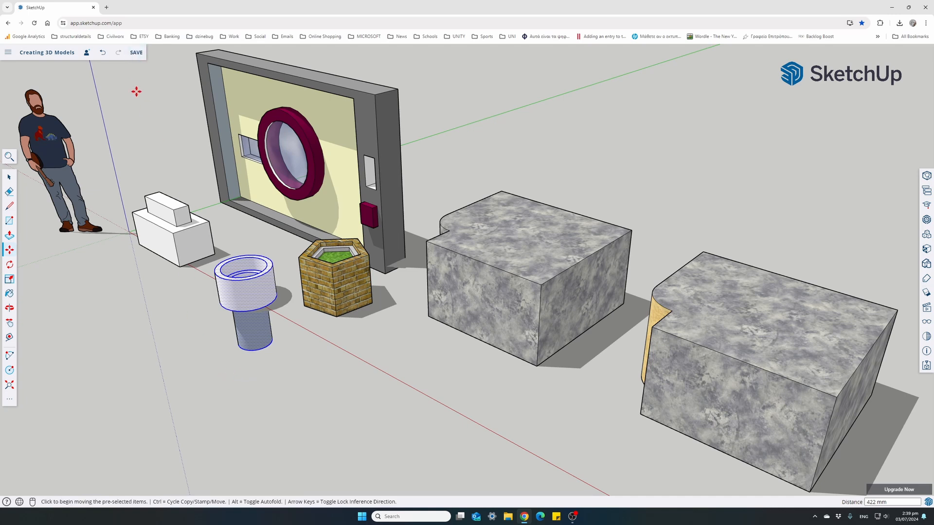
pyautogui.click(137, 52)
pyautogui.press('ctrl')
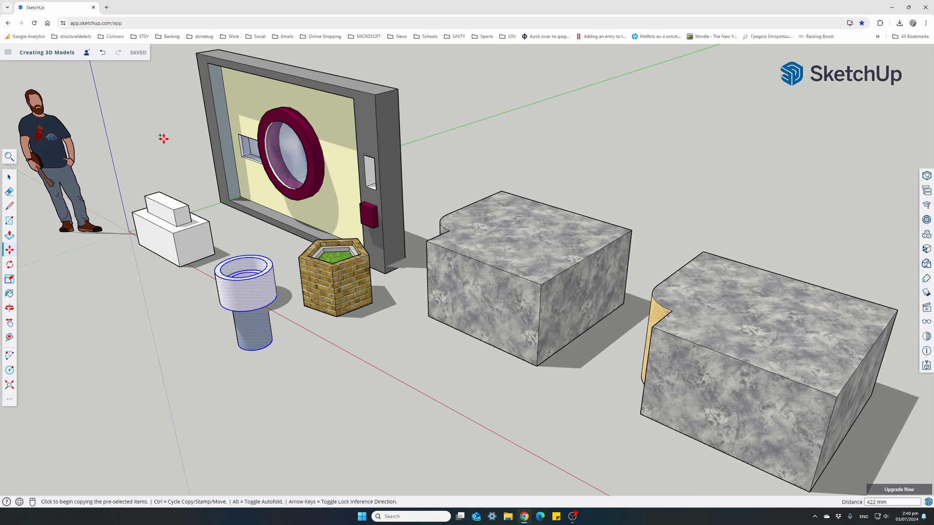
pyautogui.press('ctrl')
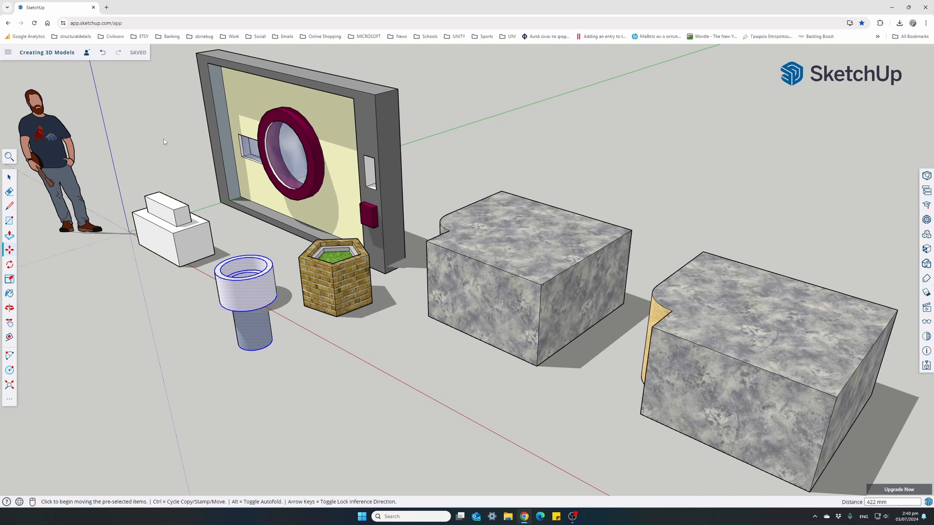